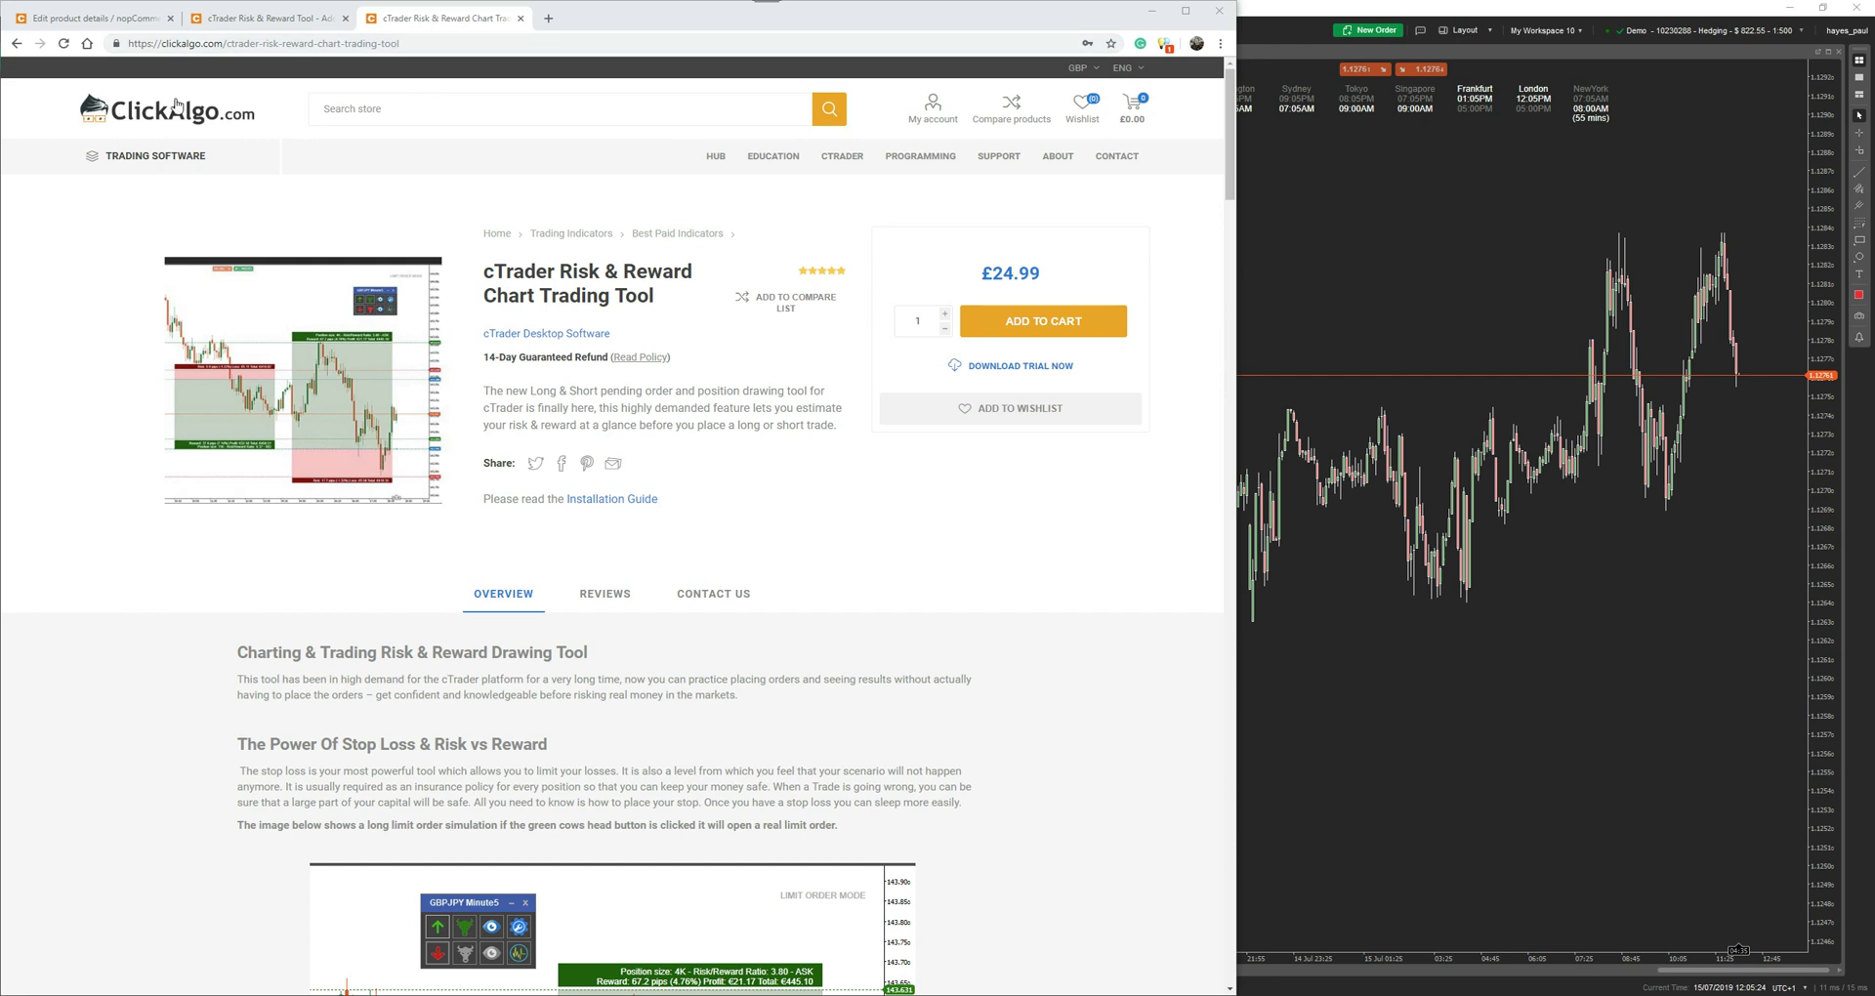
# - Review the cTrader Risk & Reward tool's product page through its settings and fixed-risk explanations, and switch to cTrader
pyautogui.moveTo(154, 201)
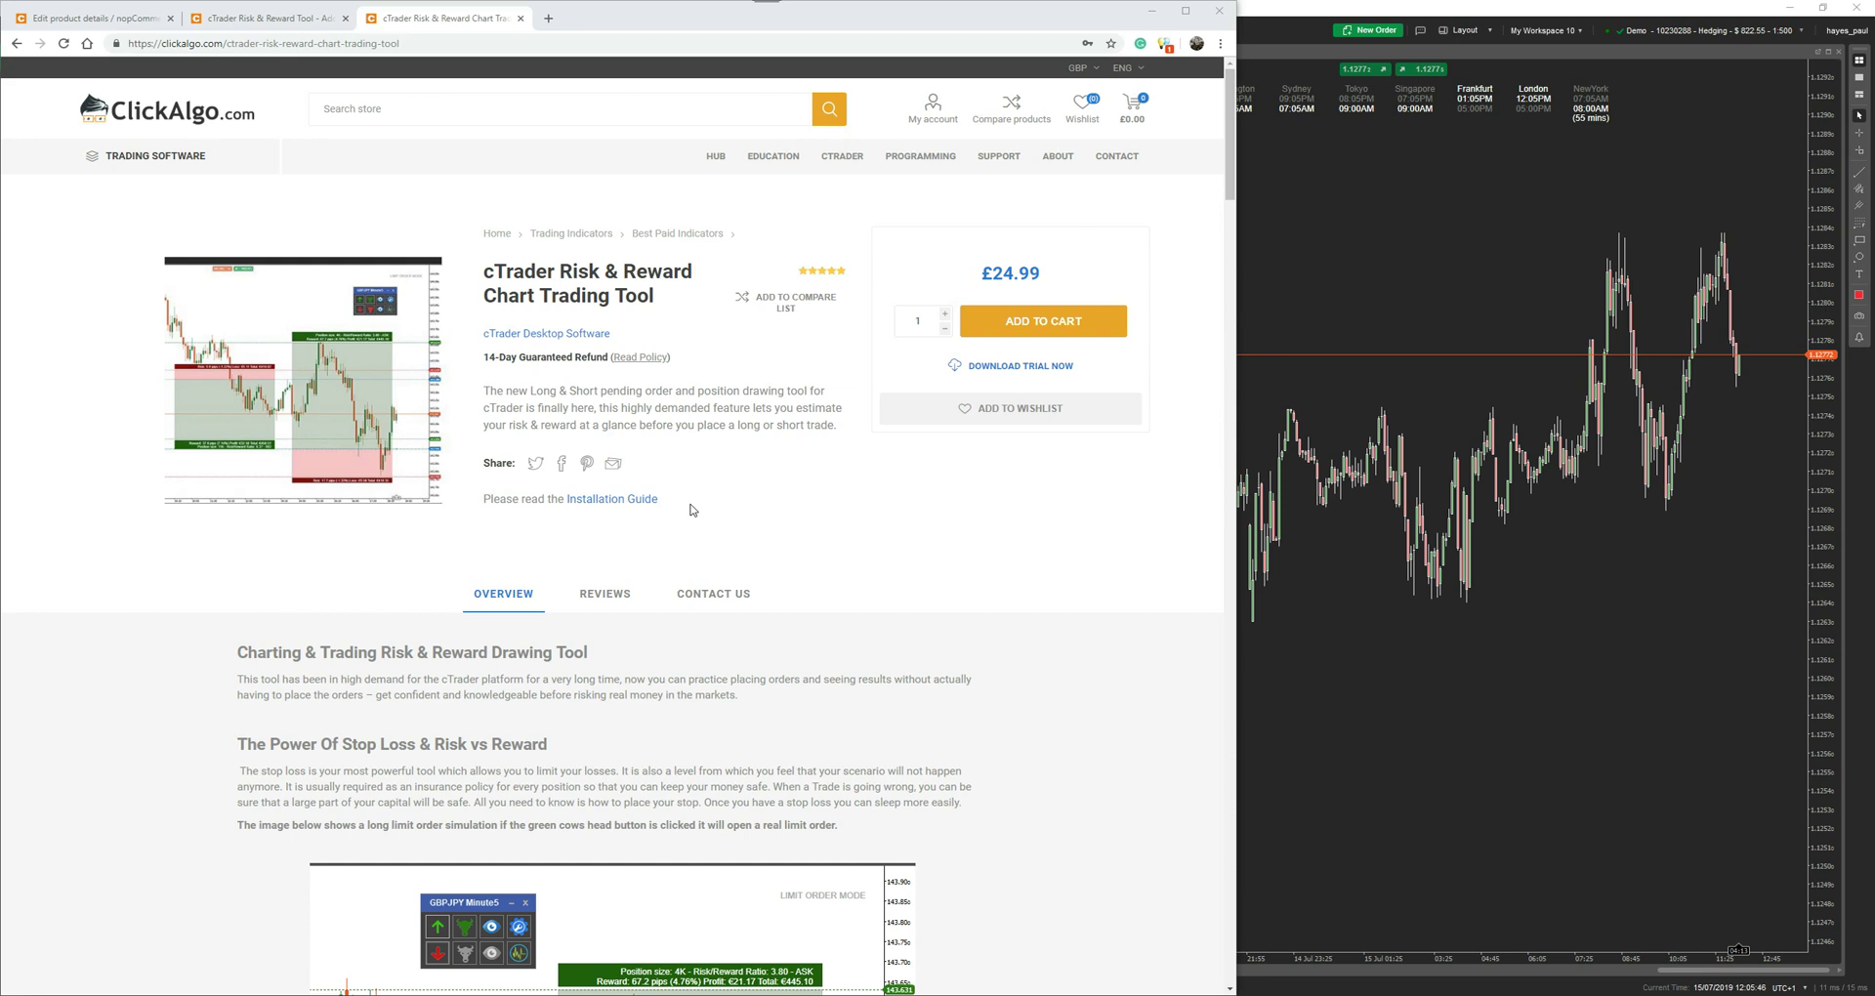
pyautogui.scroll(-20, 691, 509)
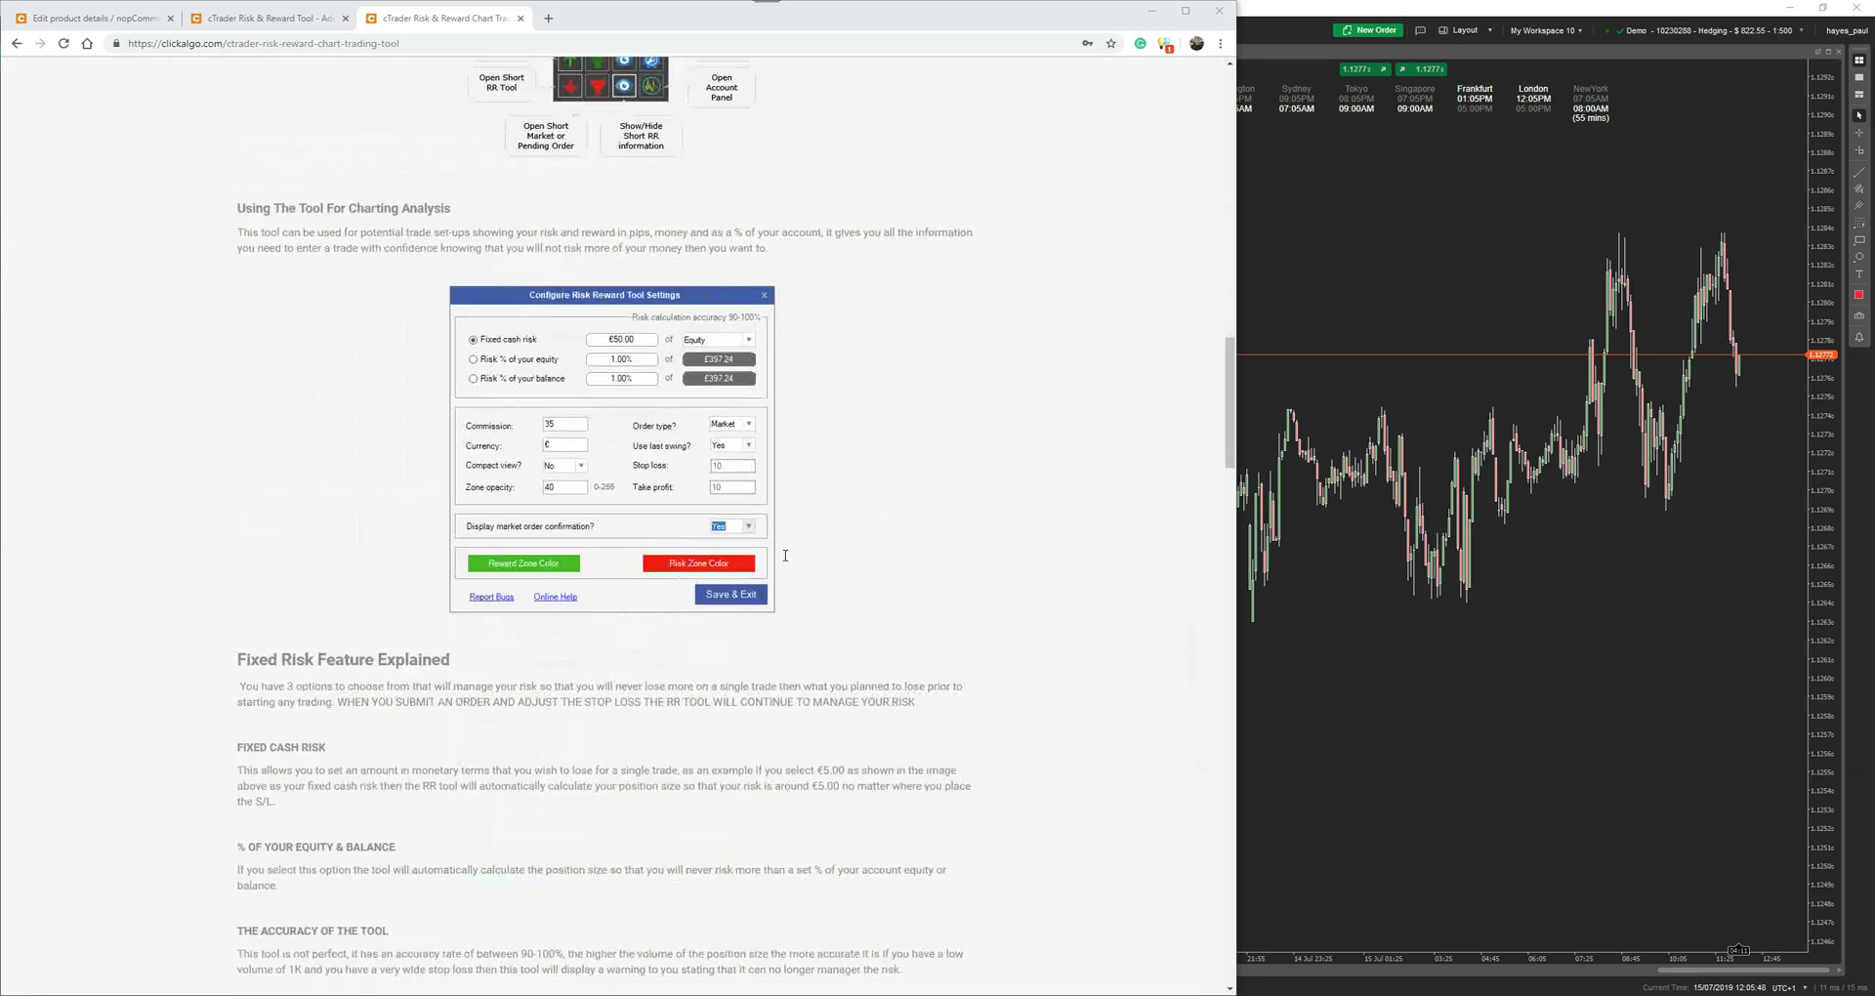
pyautogui.scroll(-4, 785, 555)
pyautogui.scroll(15, 782, 551)
pyautogui.click(1462, 225)
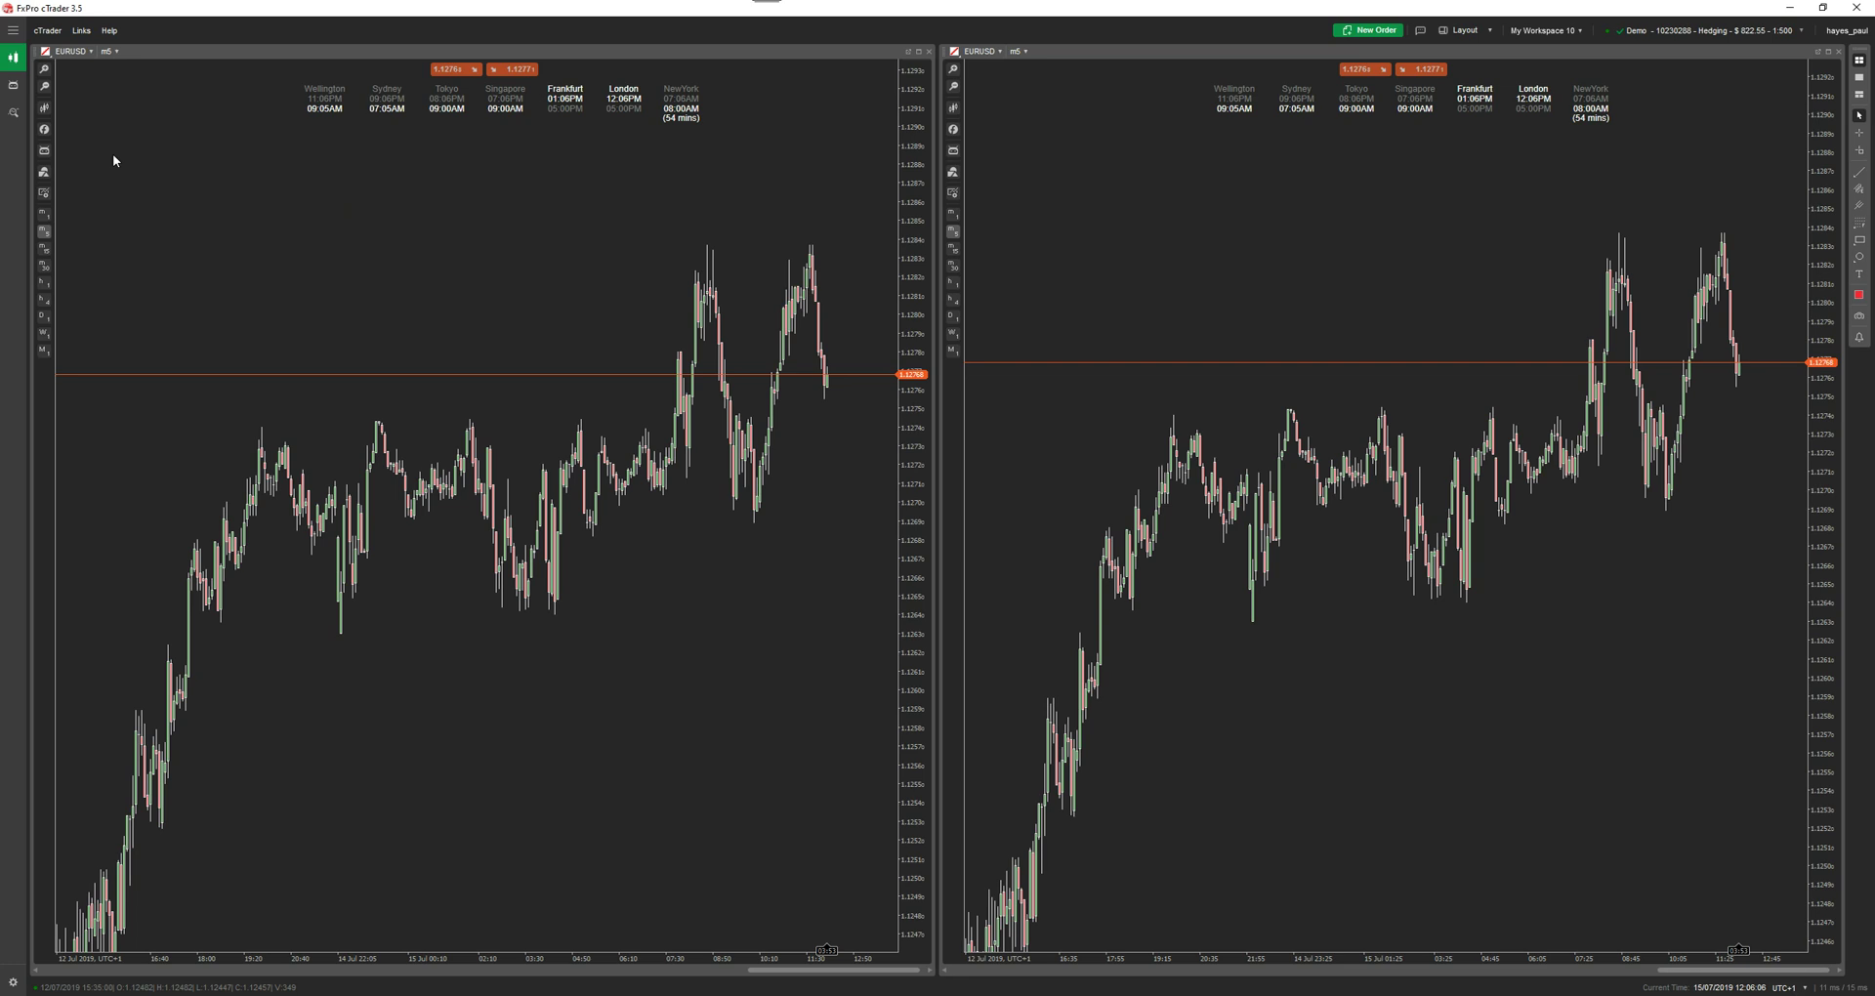
# - Add the ClickAlgo Risk Reward Tool cBot to the left EURUSD m5 chart with instance name 001
pyautogui.click(47, 151)
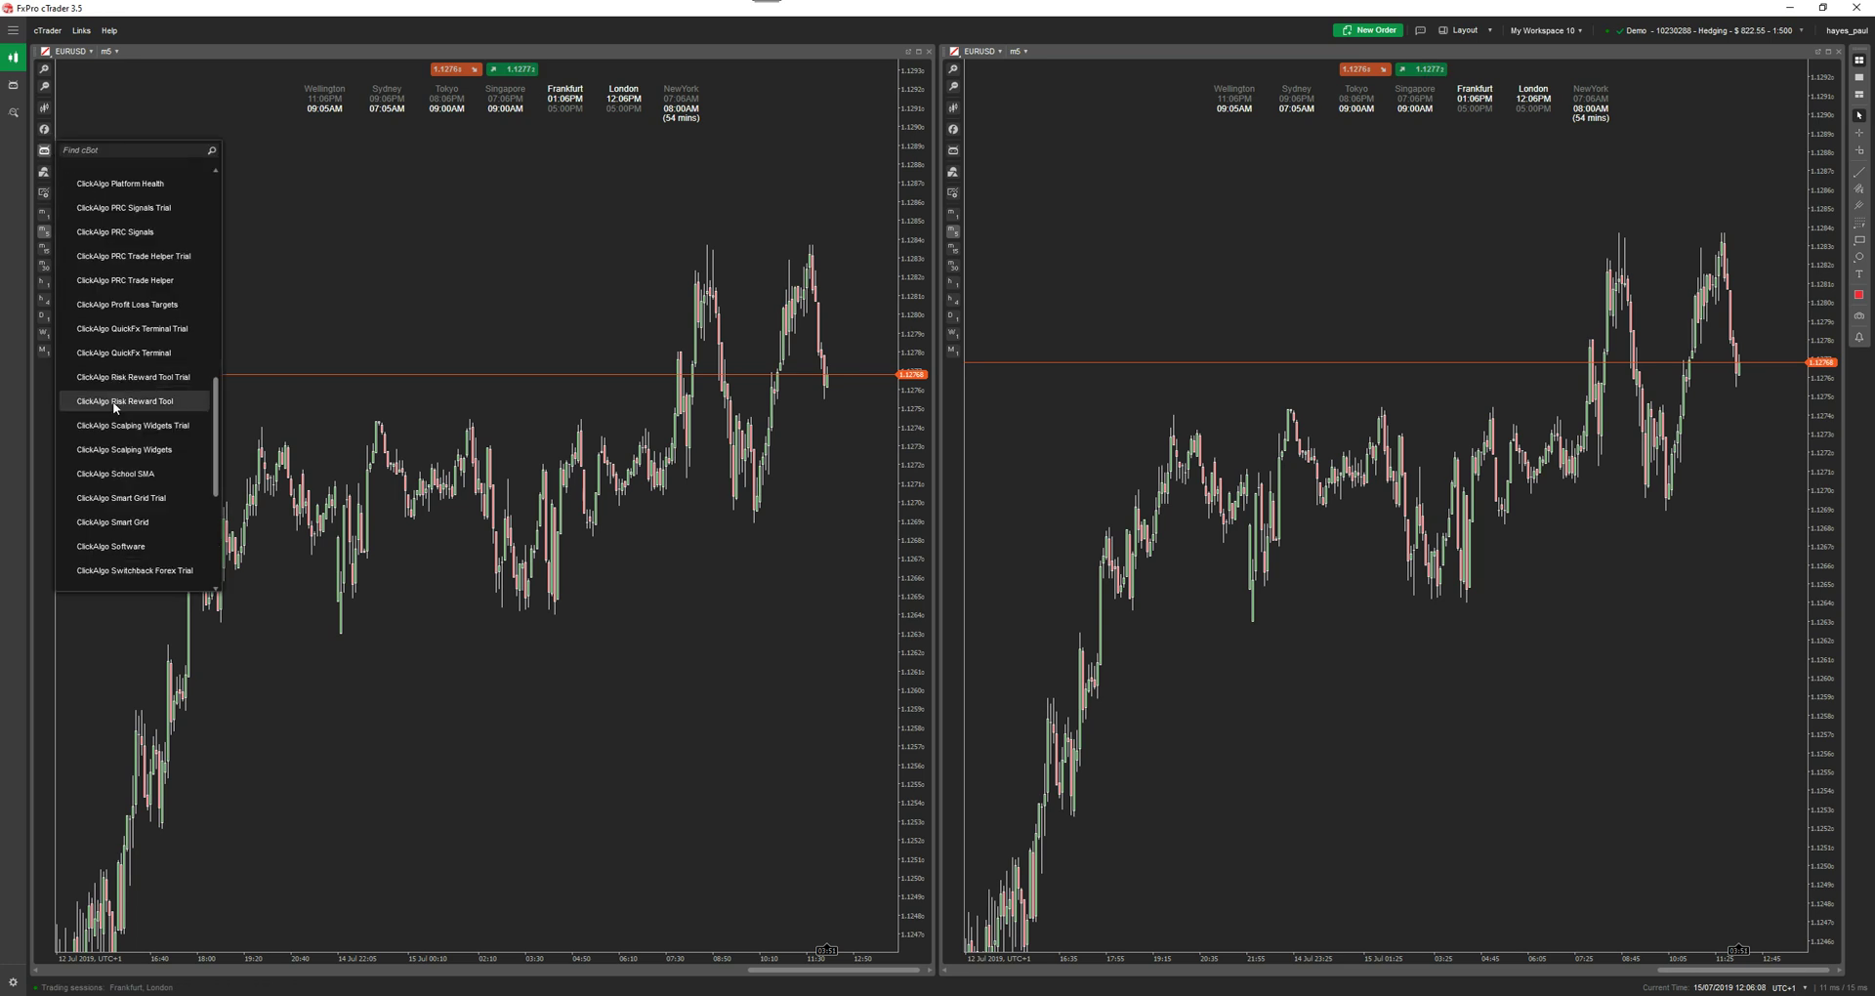
pyautogui.scroll(-2, 116, 403)
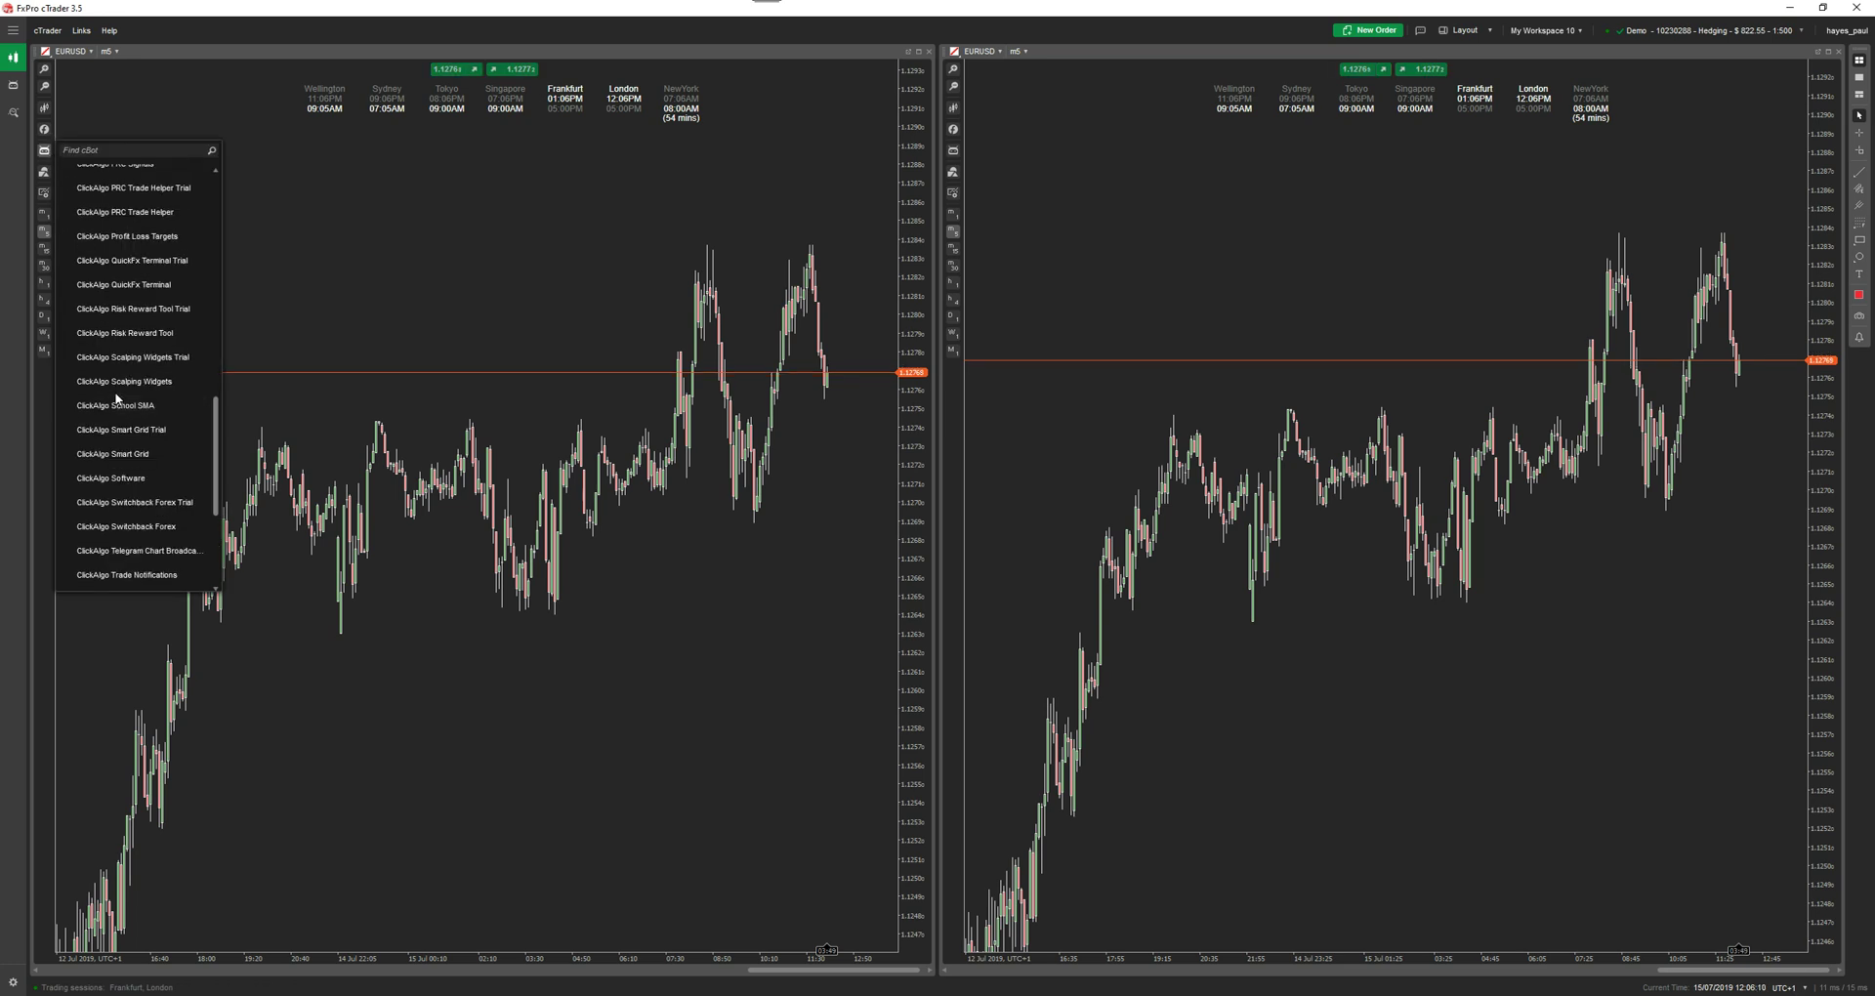
pyautogui.click(134, 333)
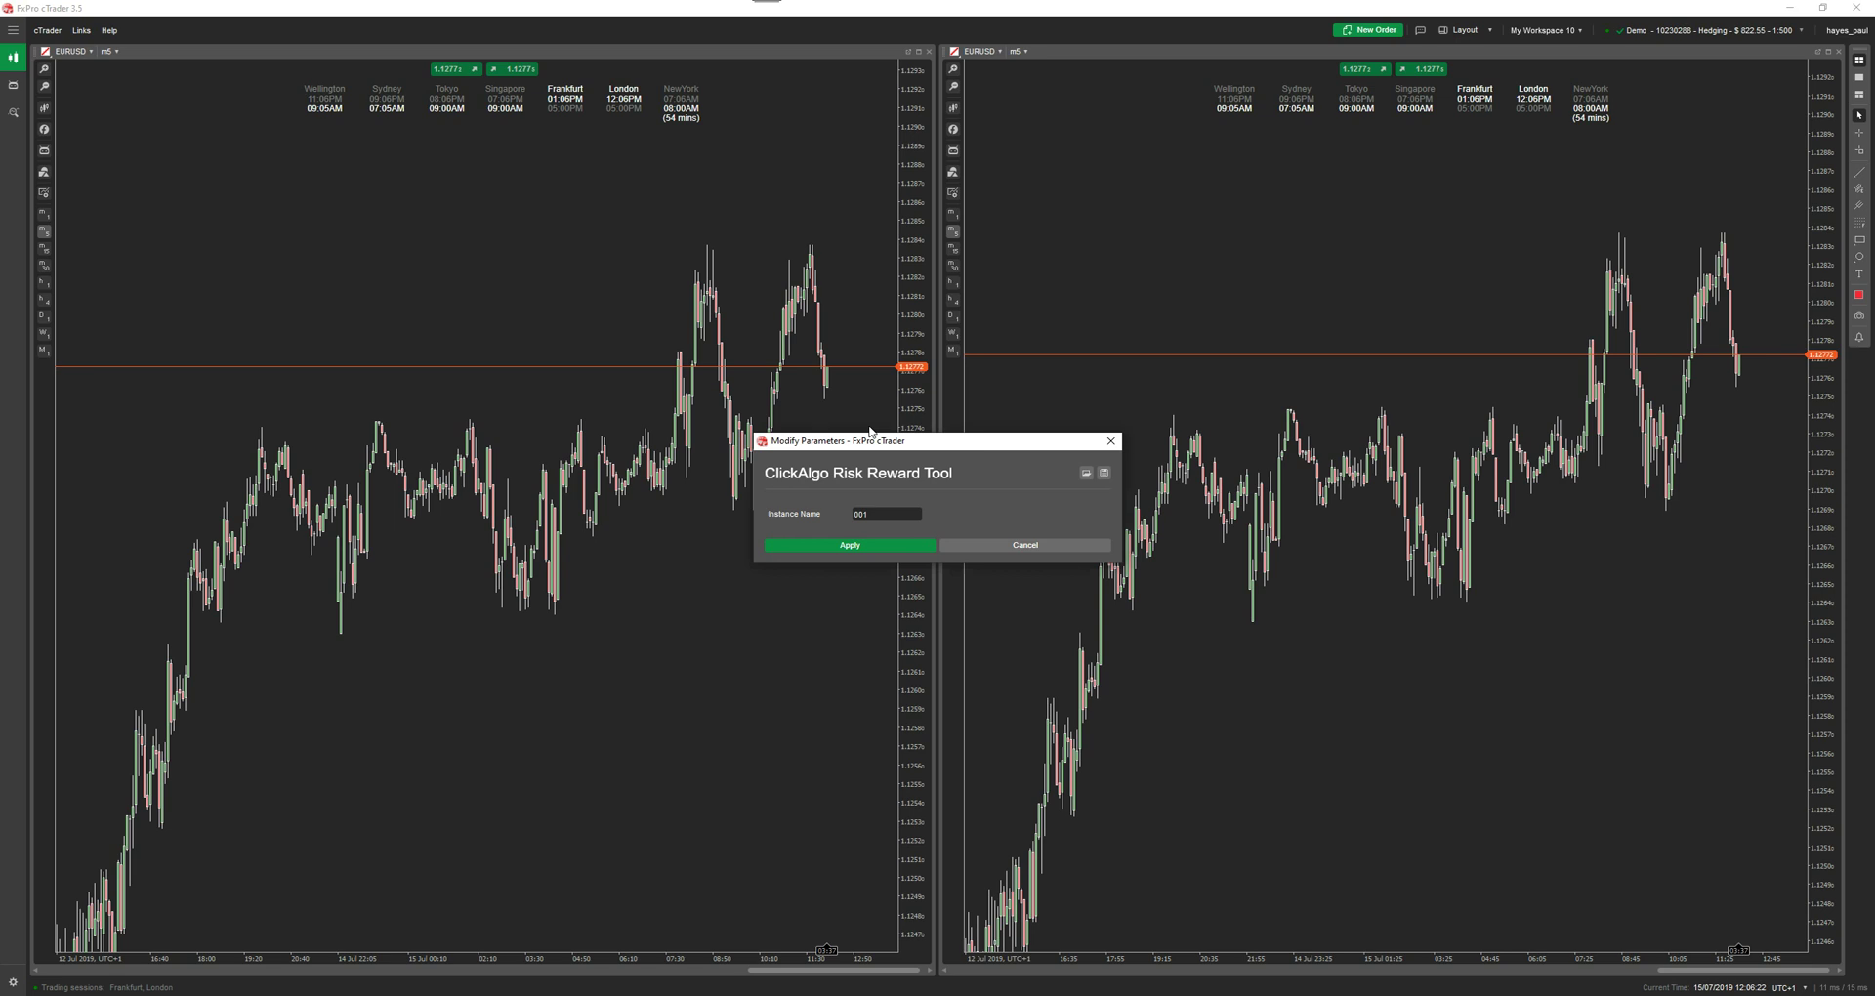
pyautogui.click(865, 544)
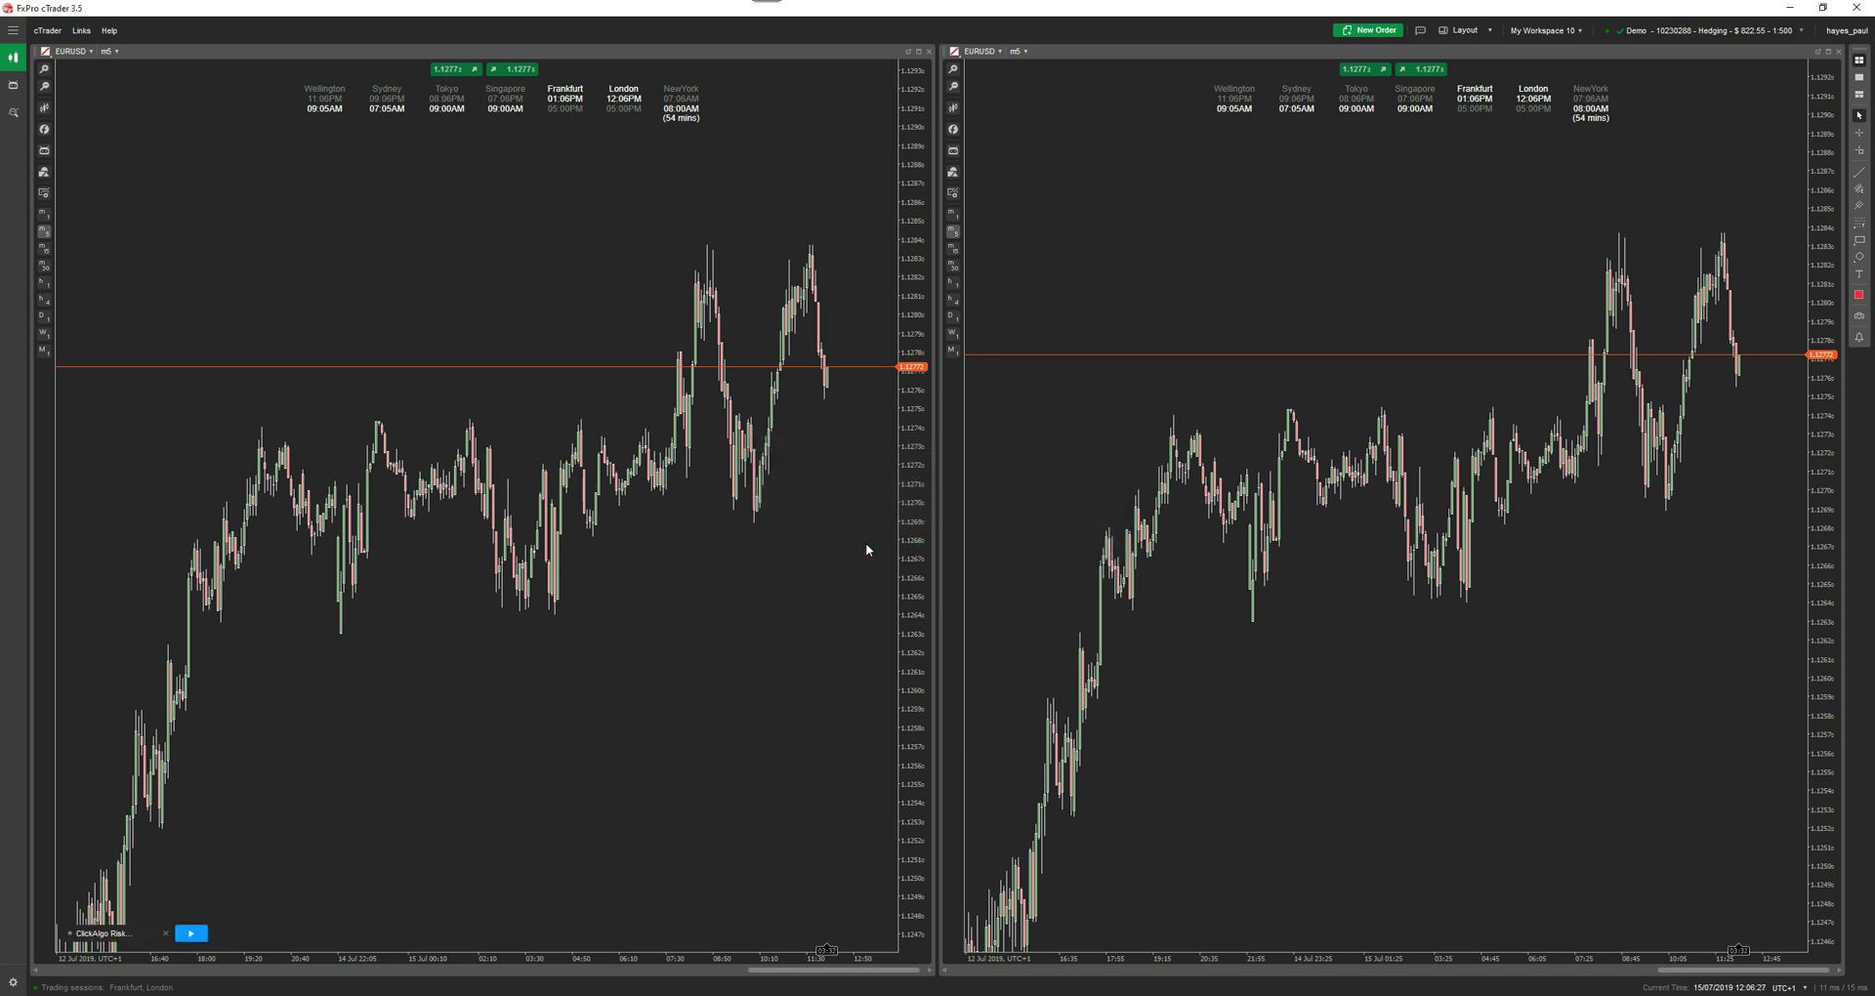
# - Add the ClickAlgo Risk Reward Tool cBot to the right EURUSD m5 chart with instance name 002
pyautogui.click(953, 150)
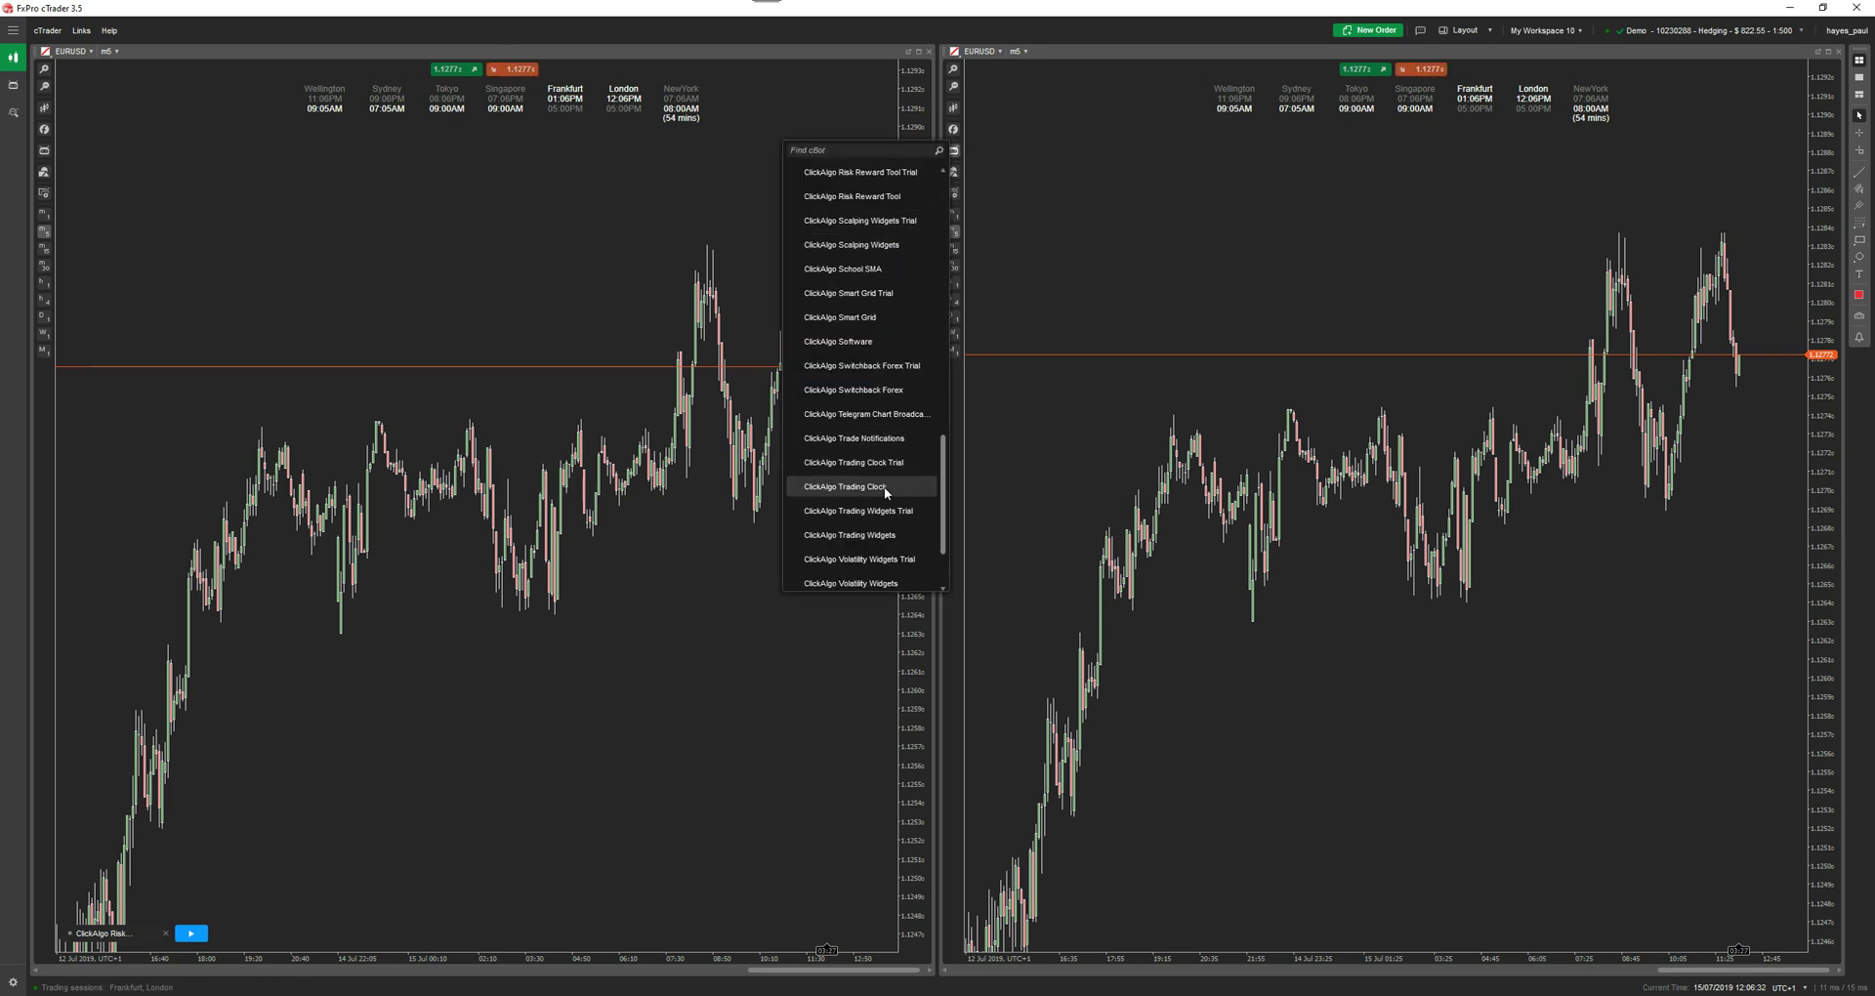
pyautogui.scroll(-2, 886, 488)
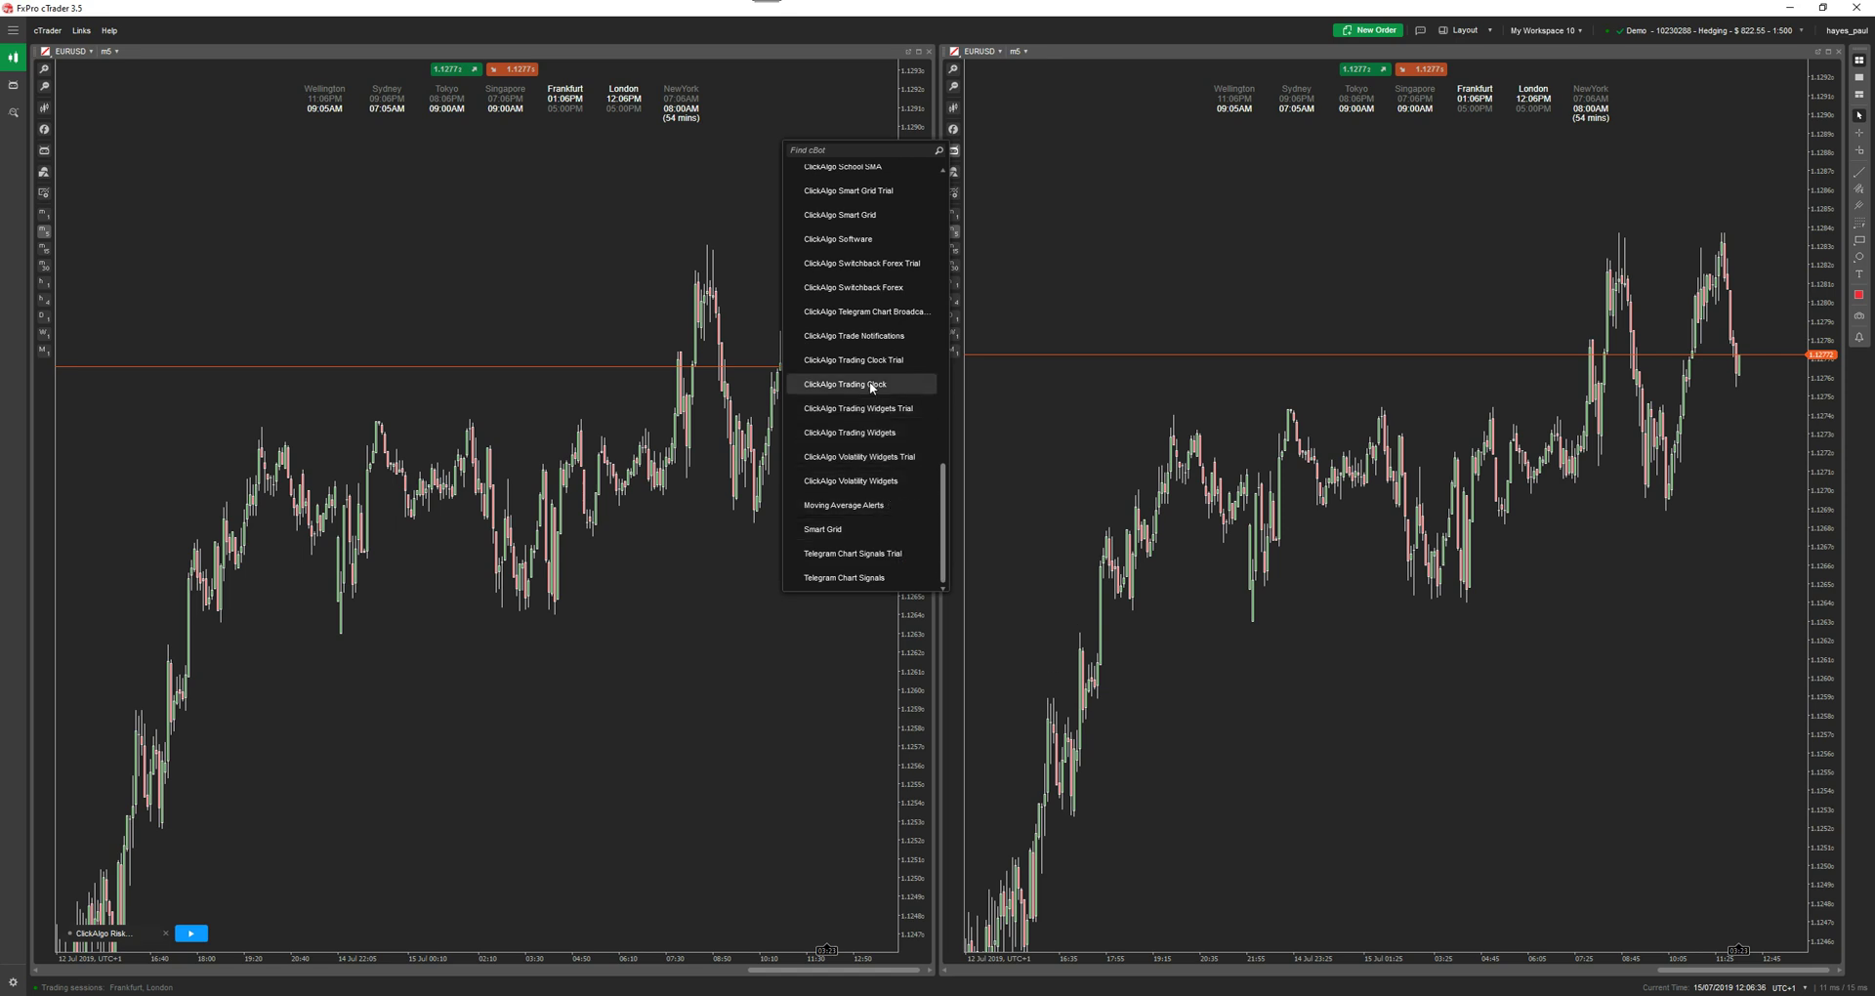
pyautogui.scroll(5, 879, 337)
pyautogui.click(877, 326)
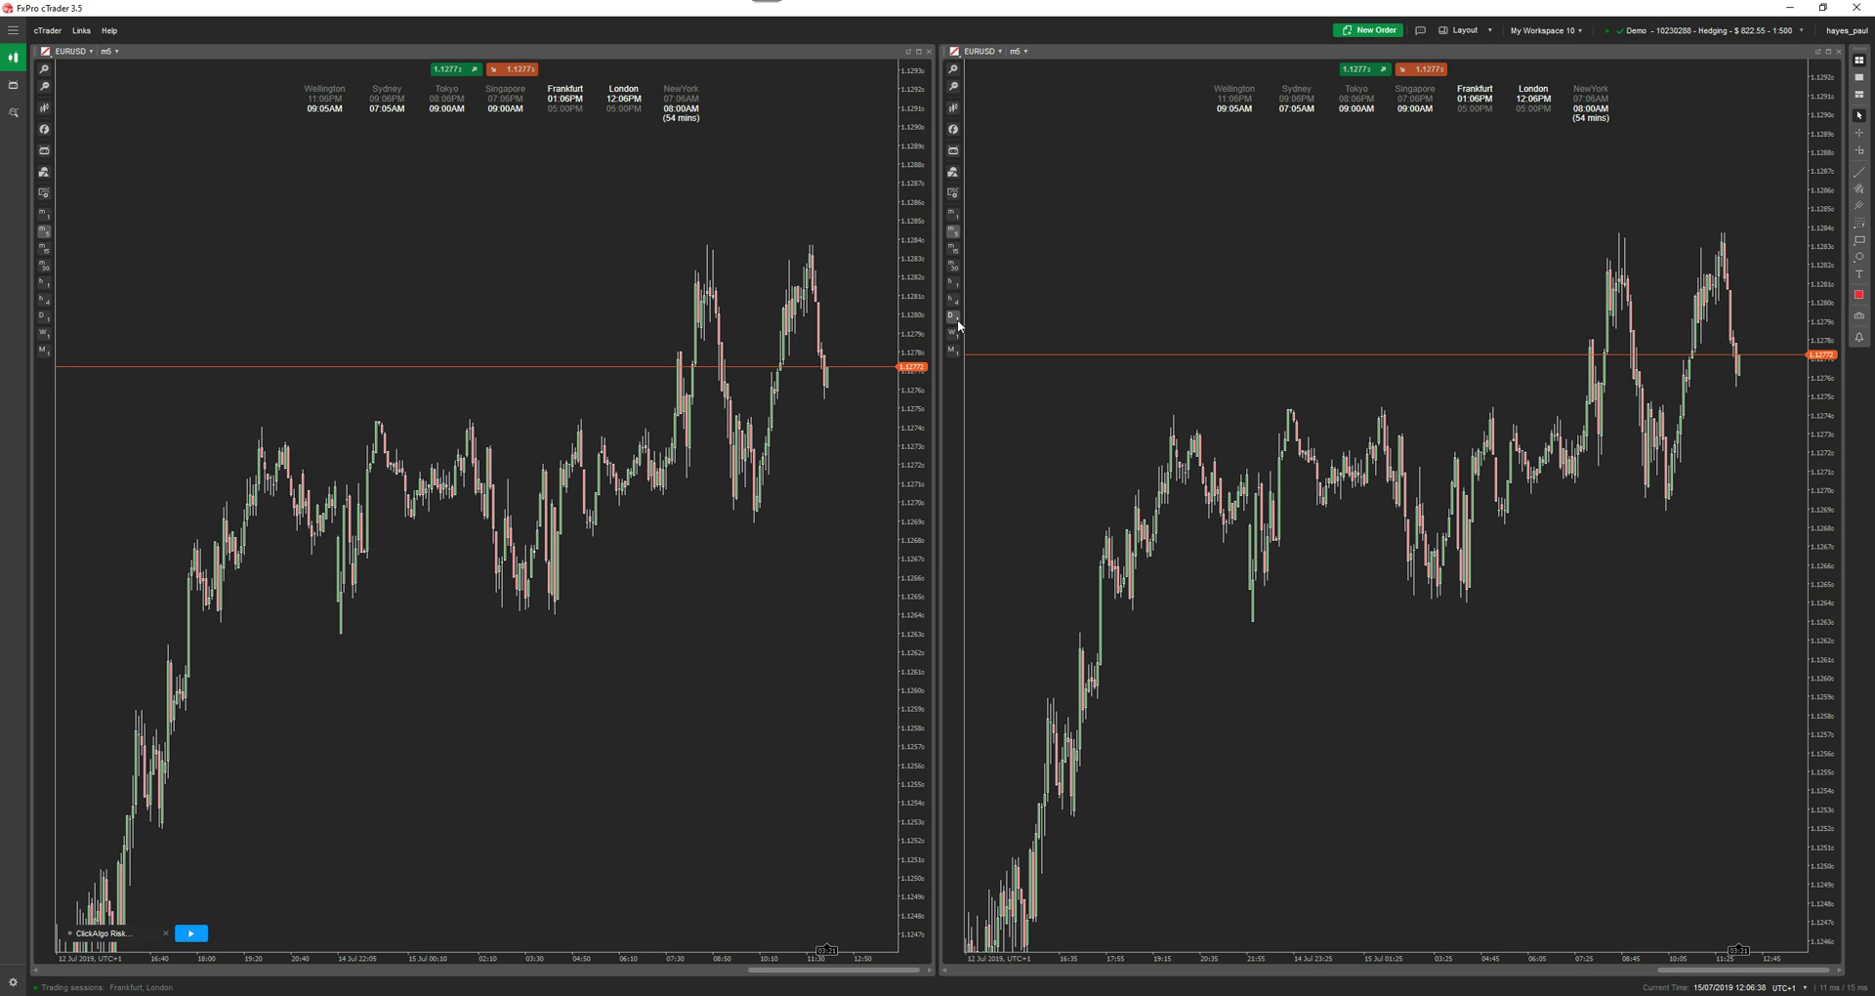
pyautogui.click(956, 152)
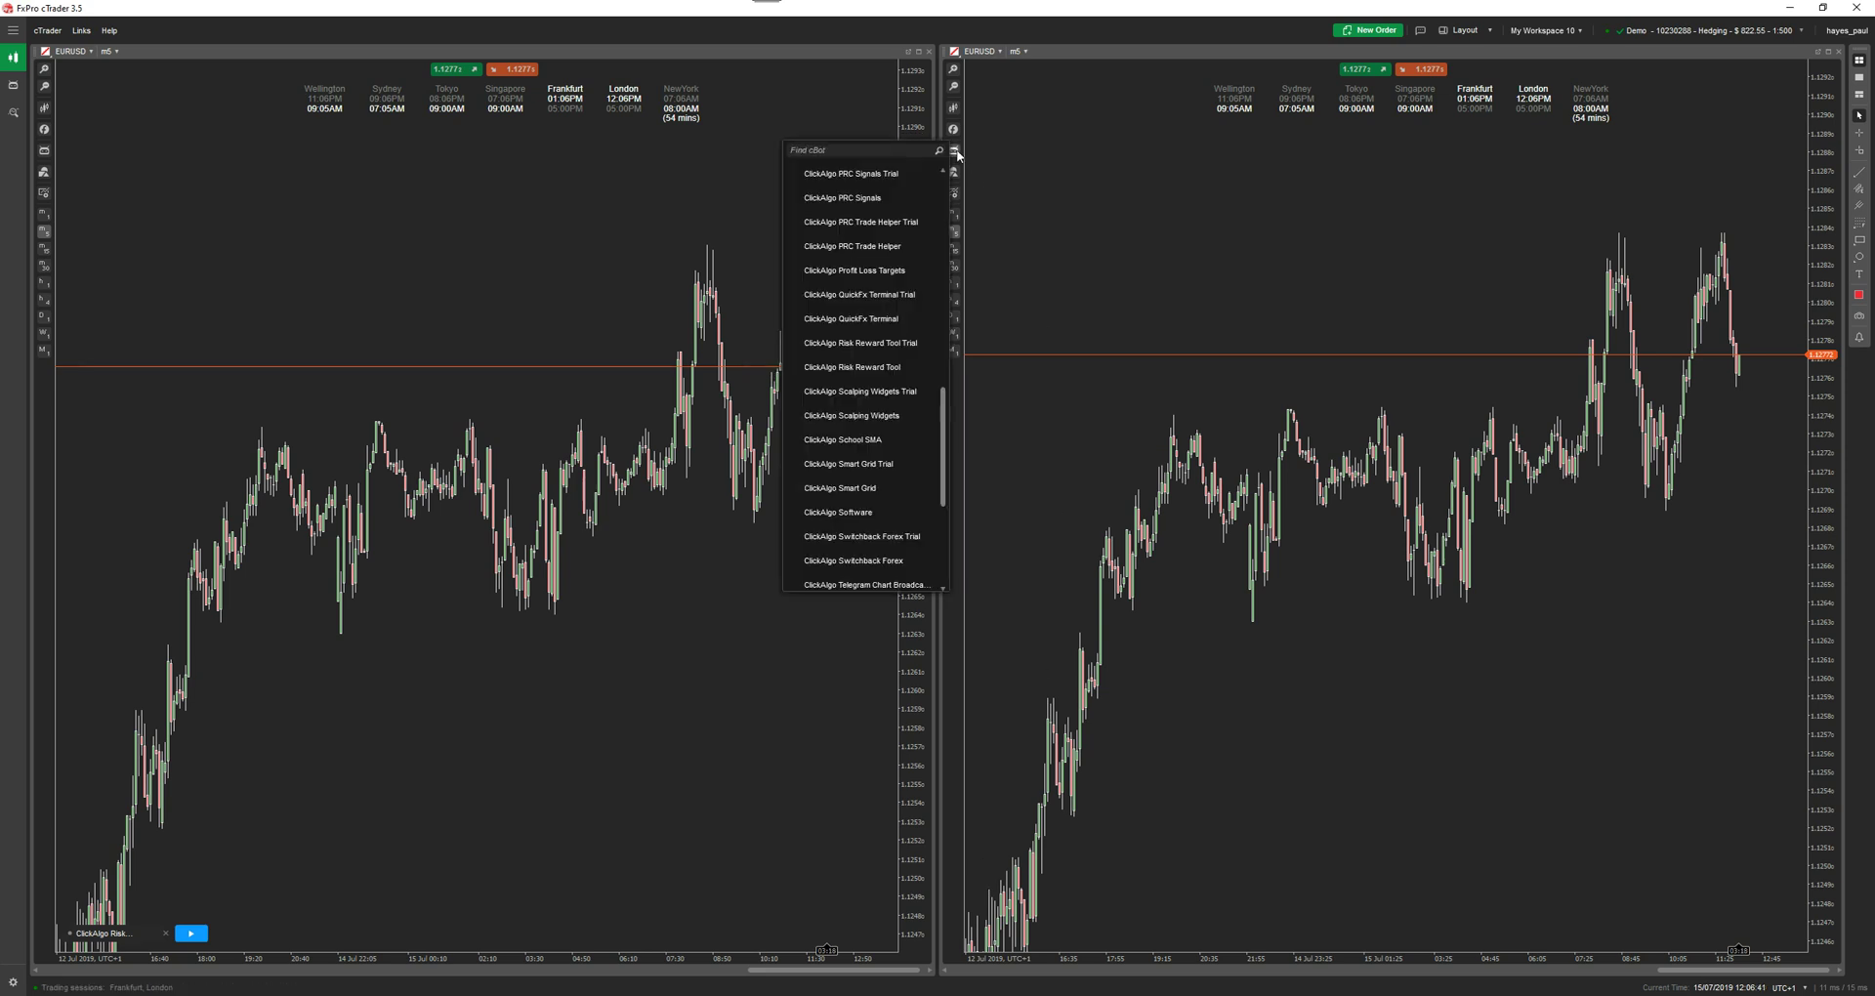
pyautogui.click(883, 359)
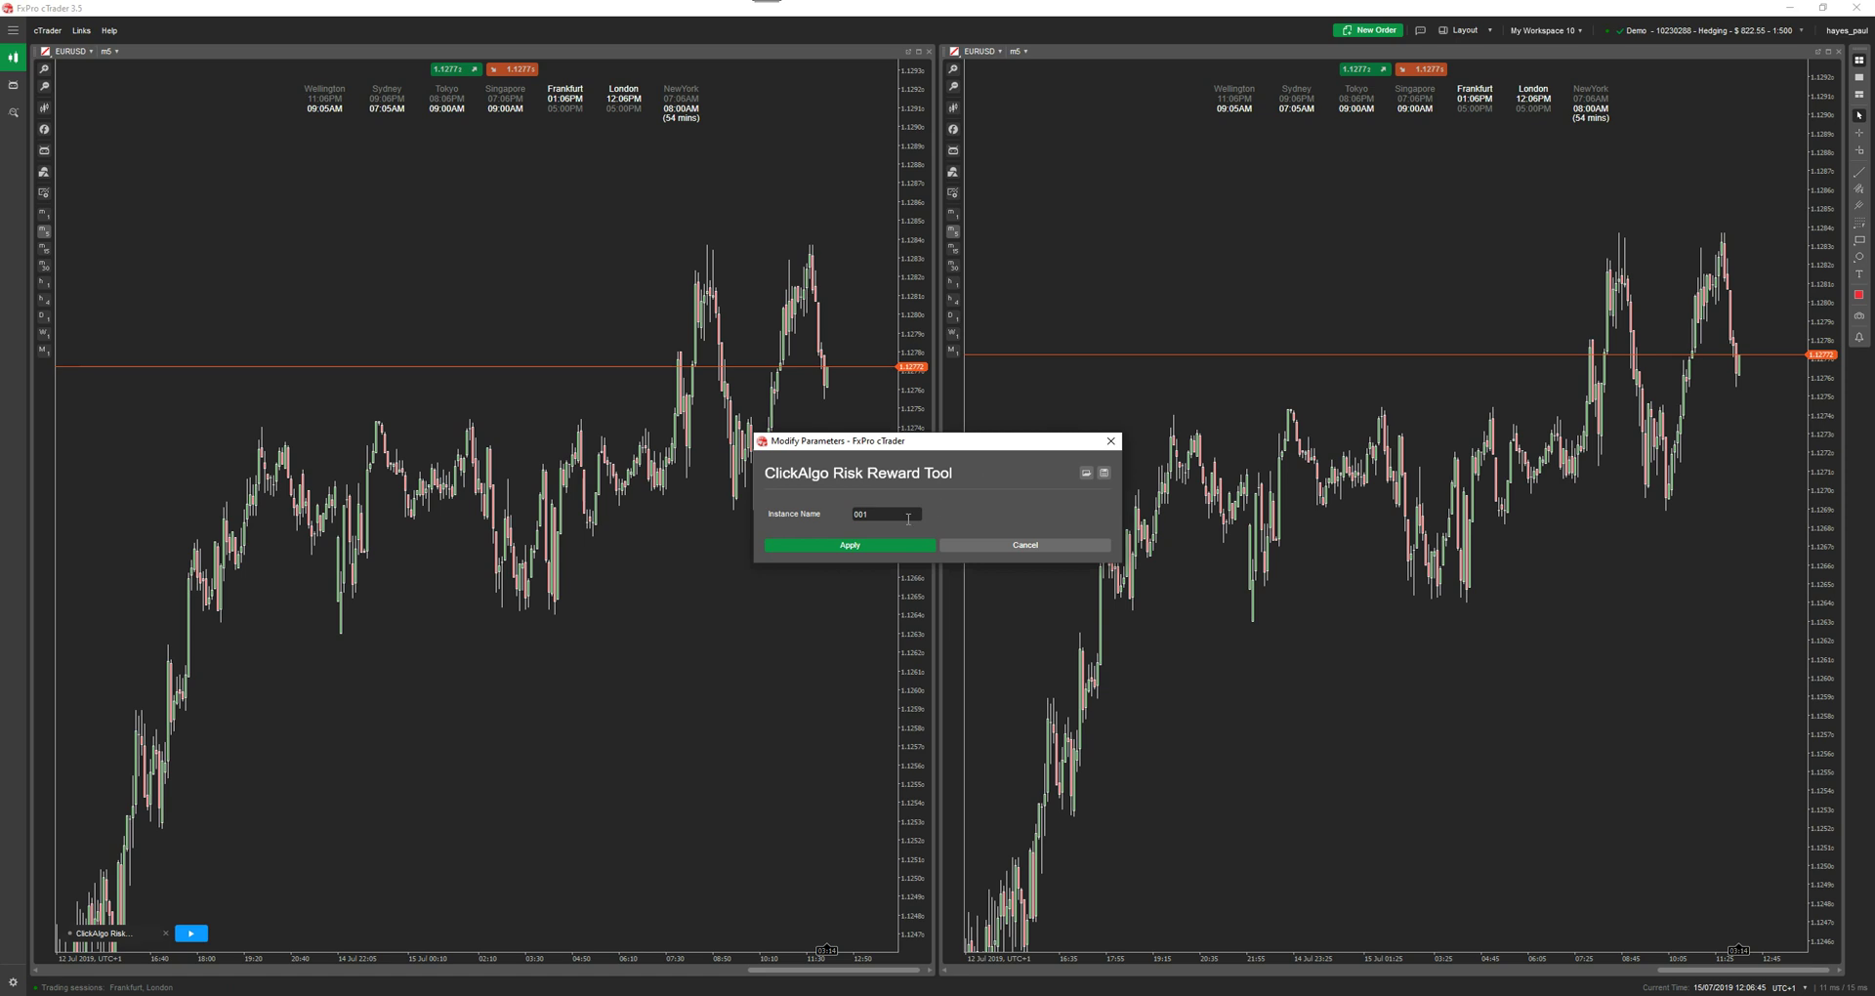
pyautogui.press('BackSpace')
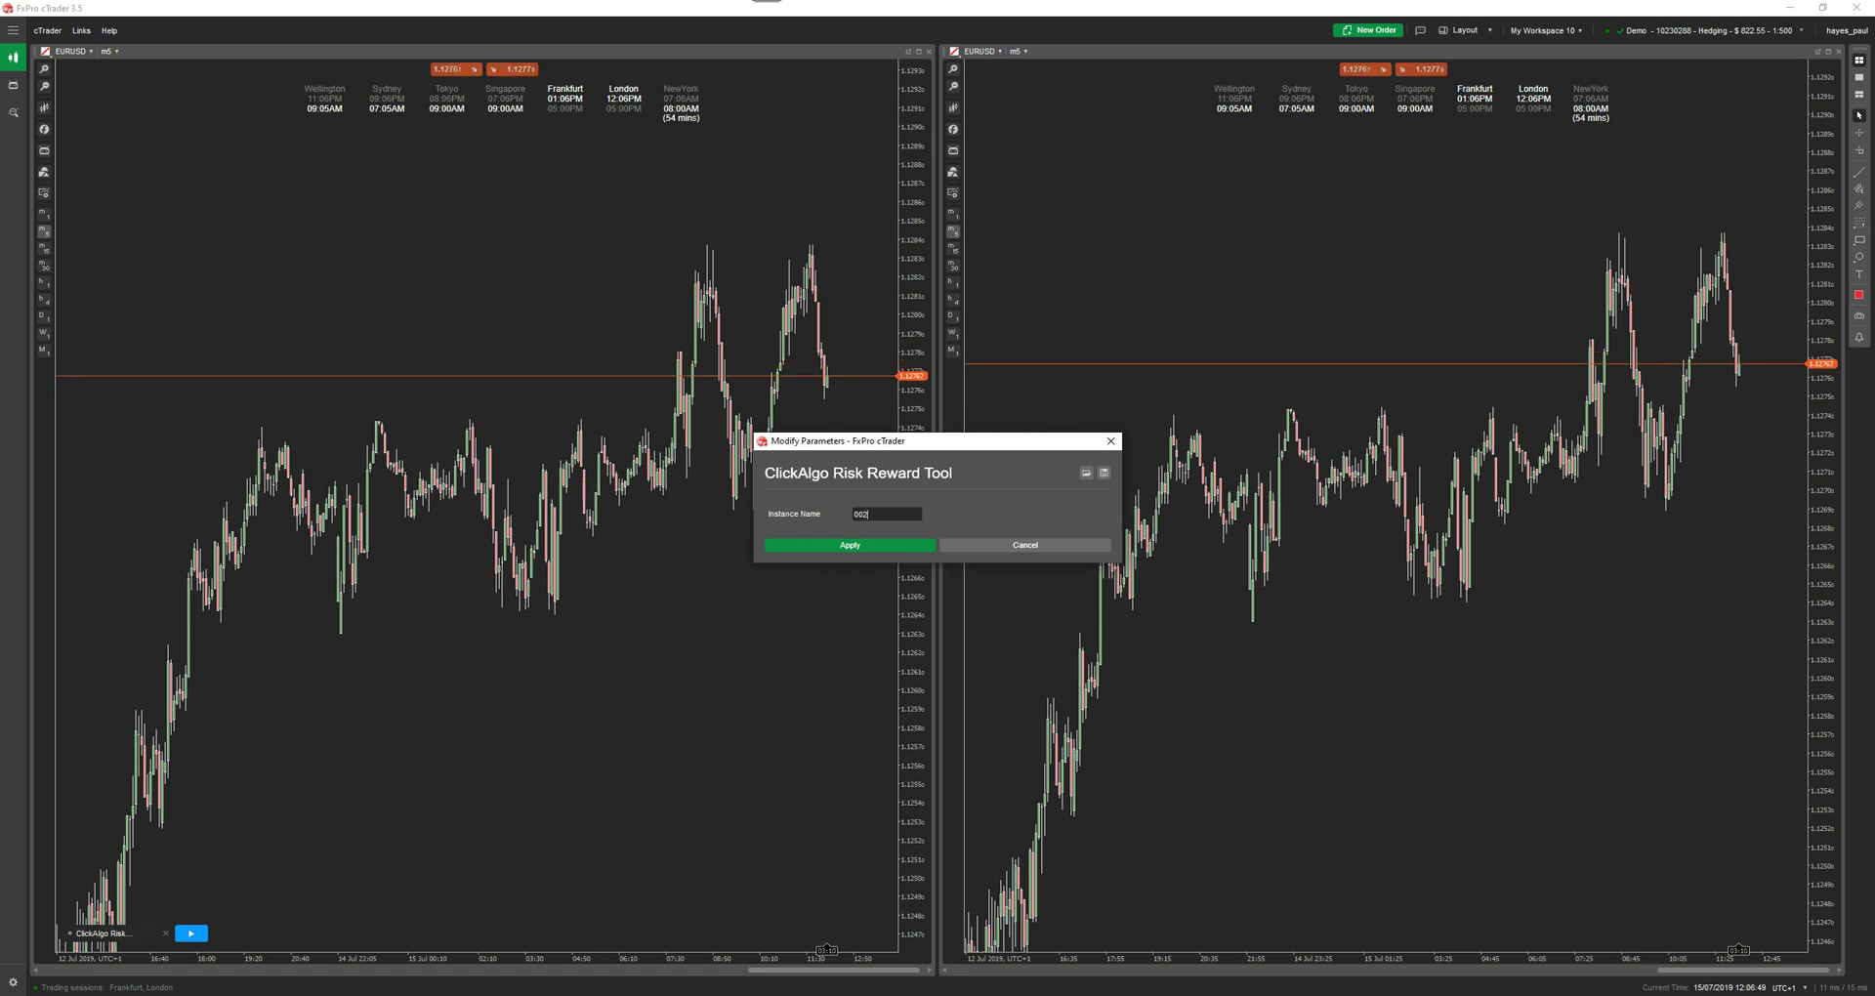
pyautogui.click(849, 545)
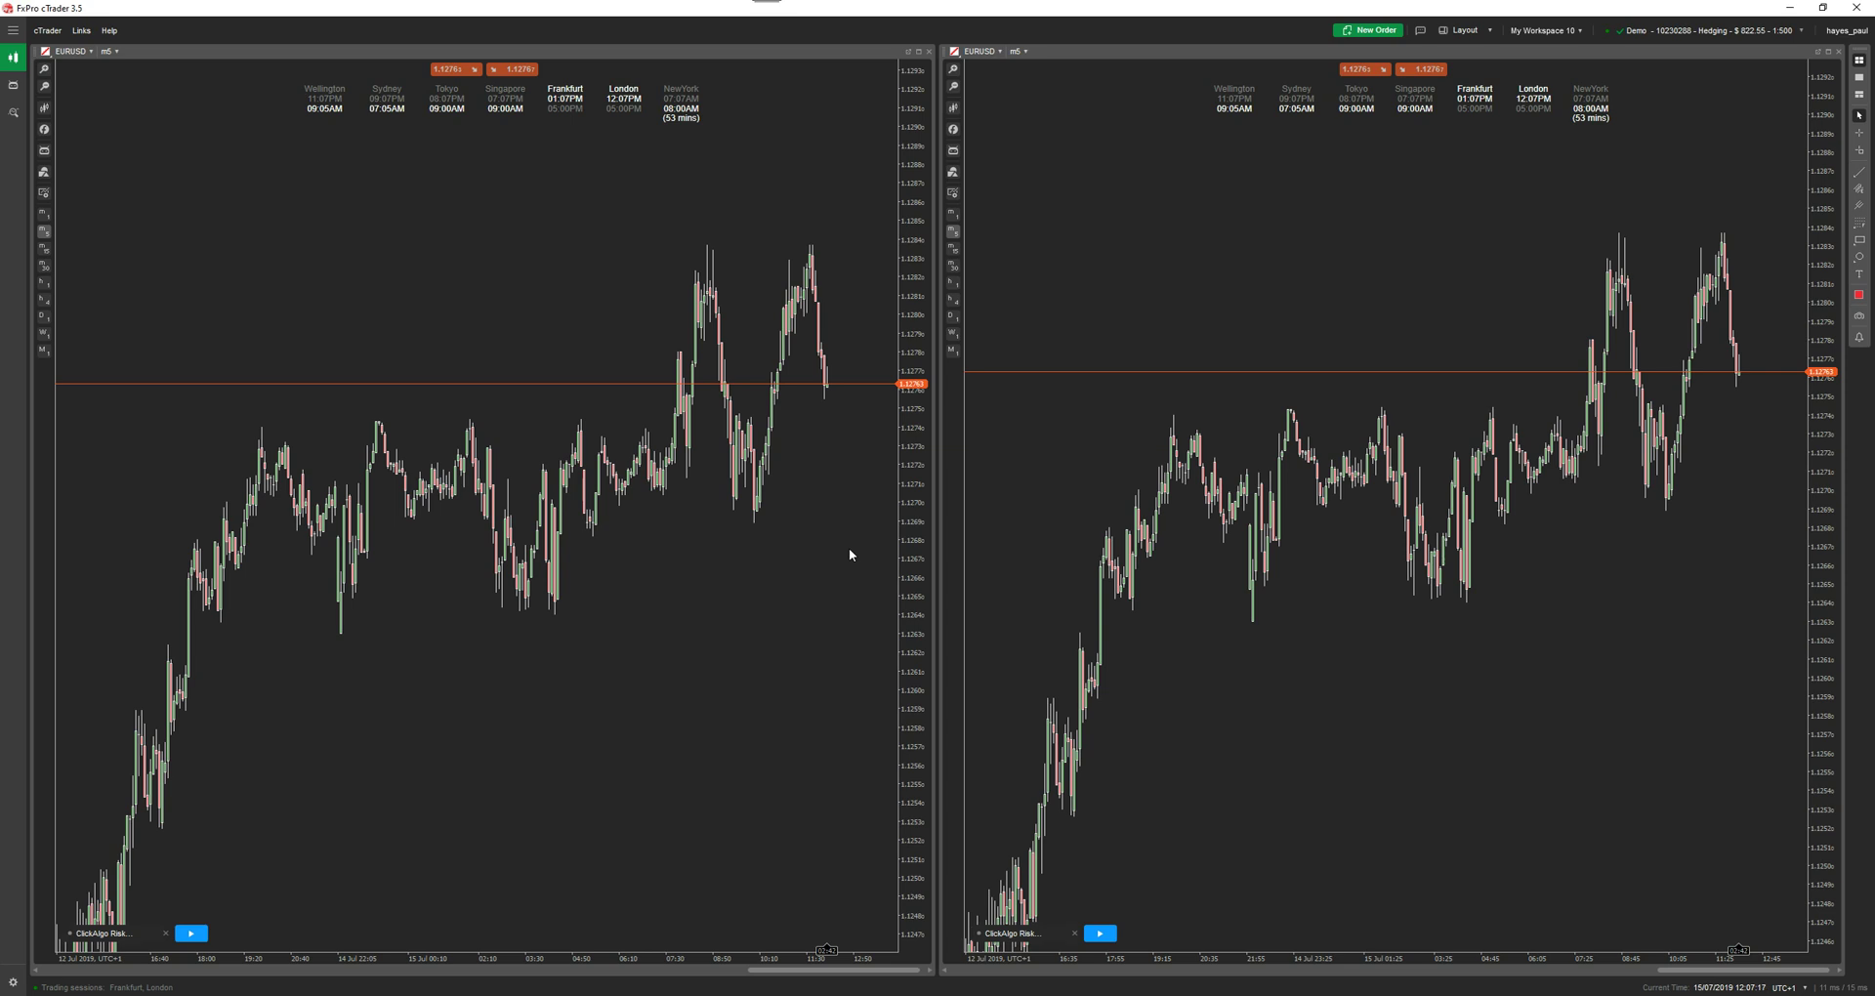
# - Start the cBot on the left chart, place its control panel in the chart's upper area and show the long risk-reward zones
pyautogui.click(192, 933)
pyautogui.moveTo(922, 468); pyautogui.dragTo(293, 237)
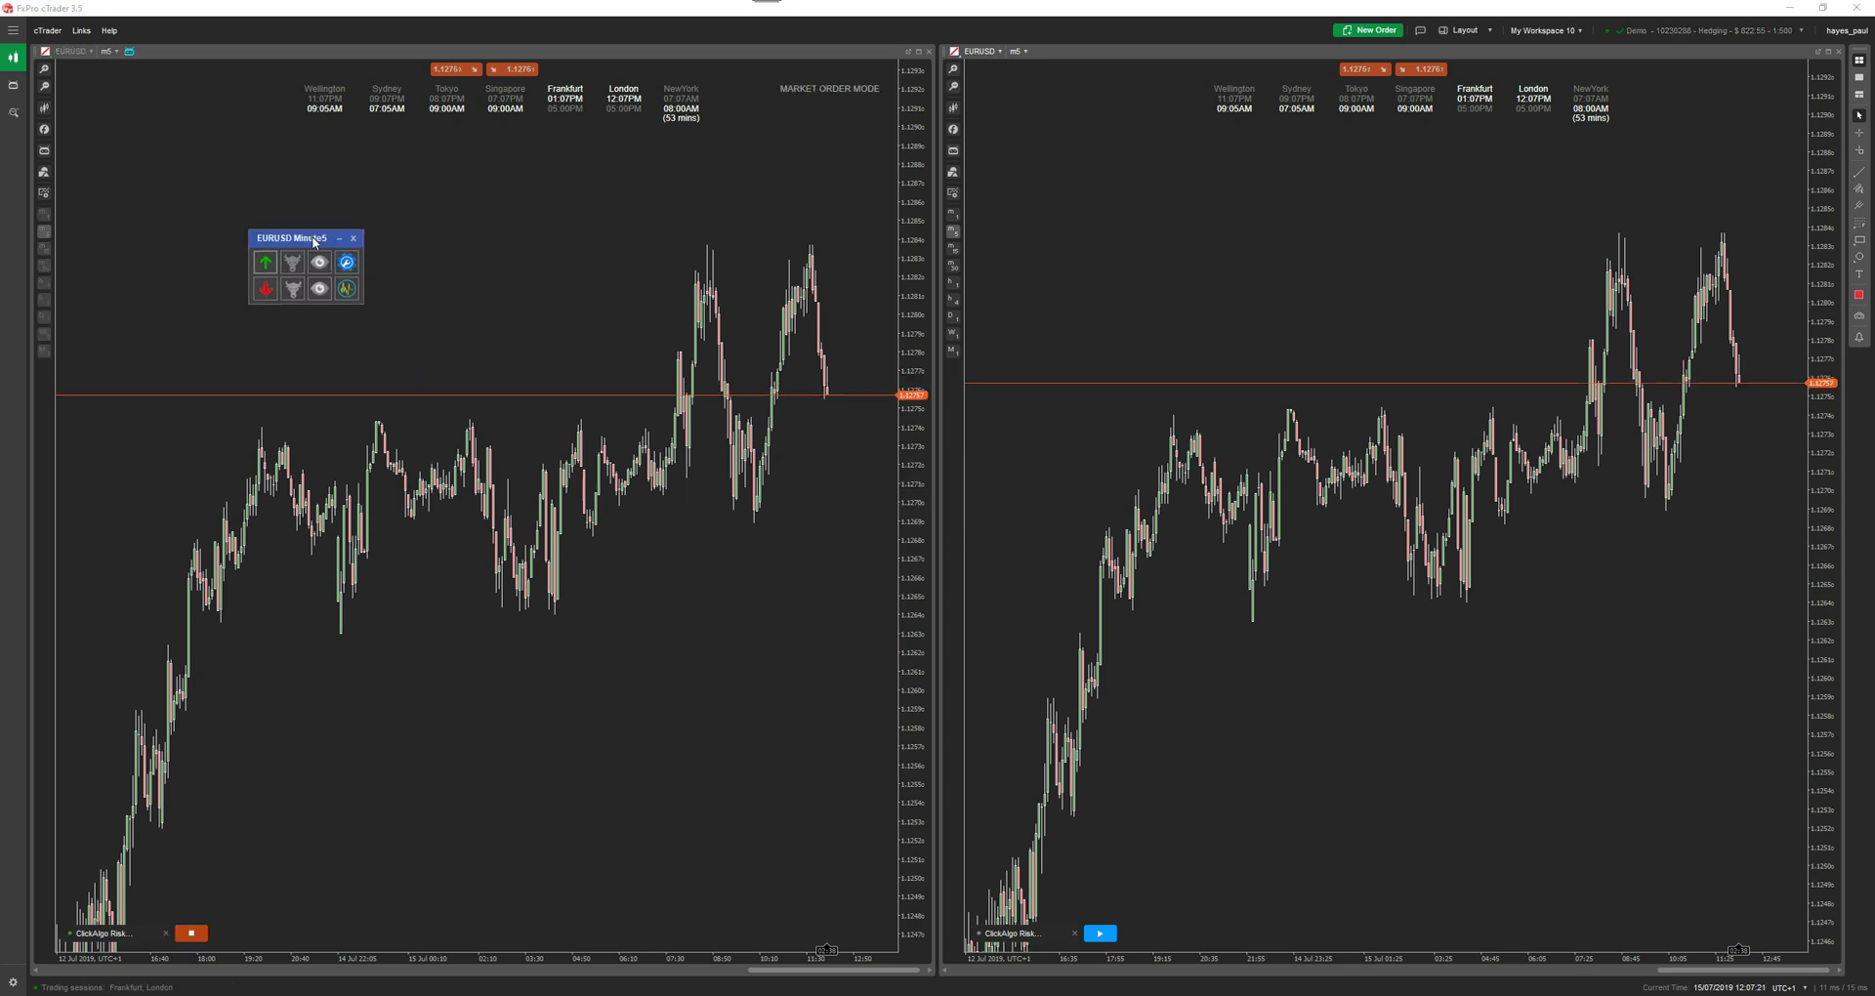
pyautogui.click(263, 262)
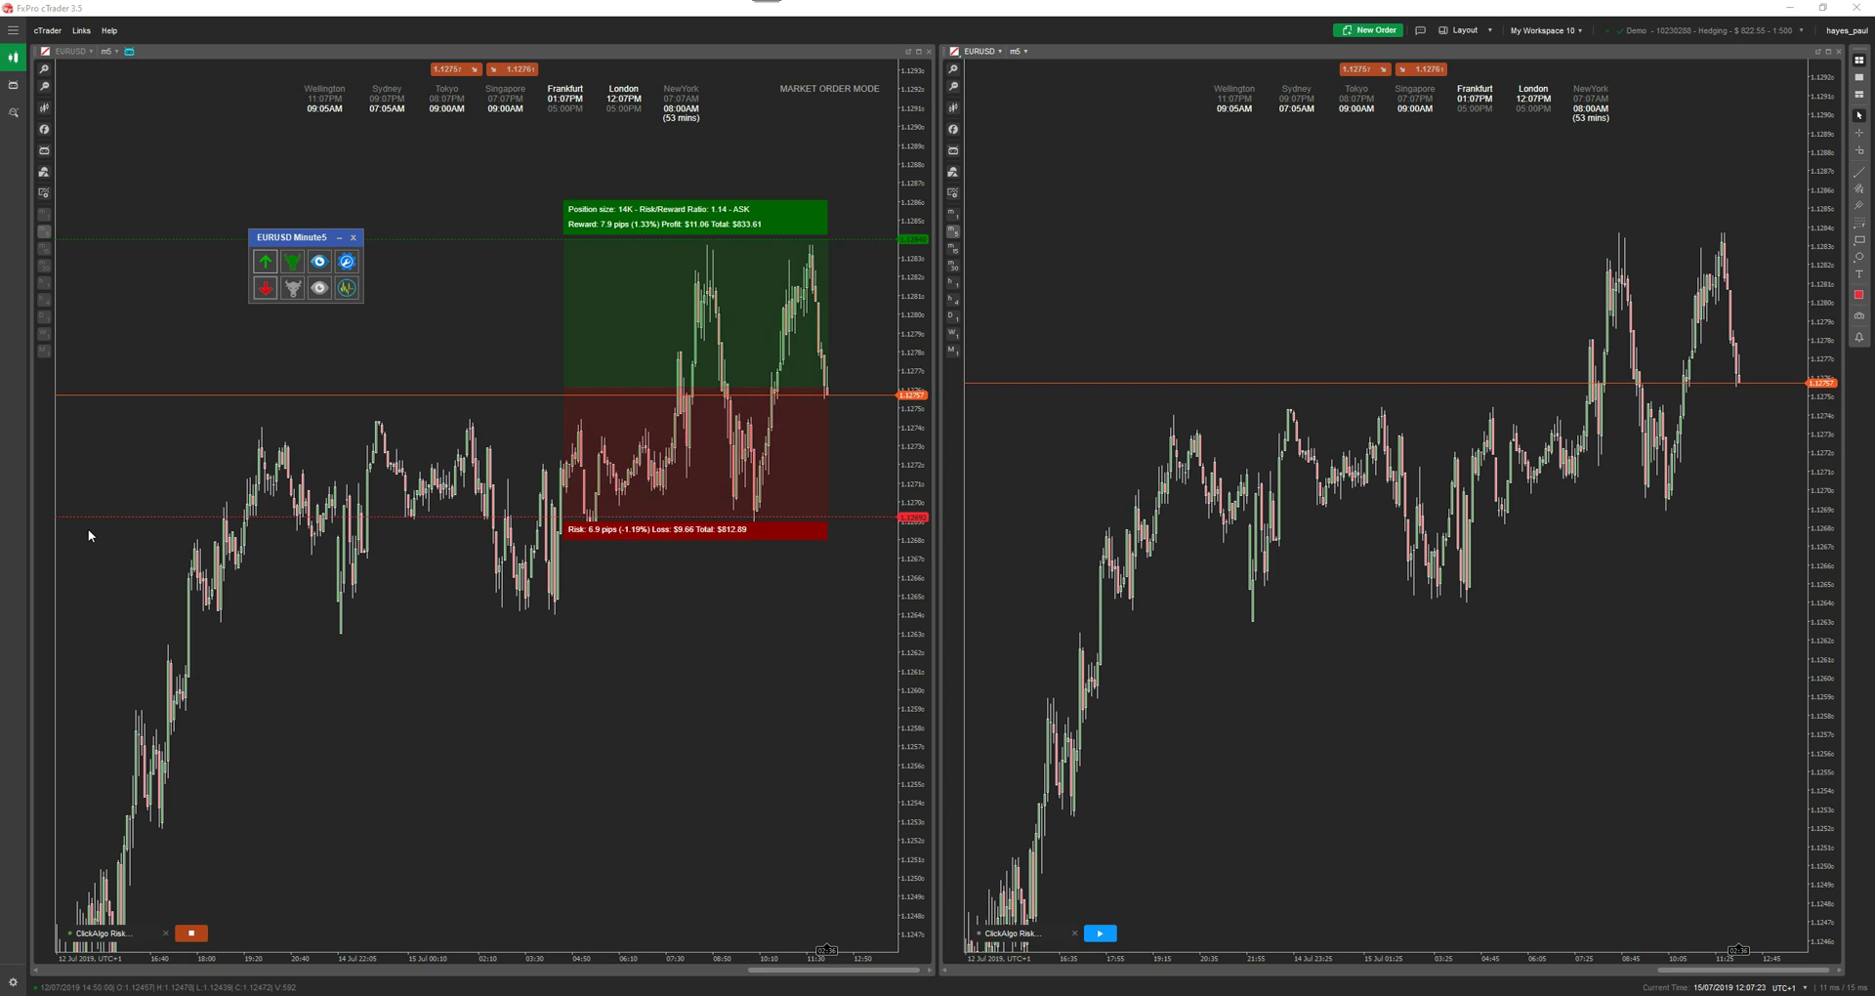
# - Submit the left chart's long setup as a market order and widen its take profit to about 10.7 pips and stop loss to about 12.4 pips
pyautogui.click(292, 262)
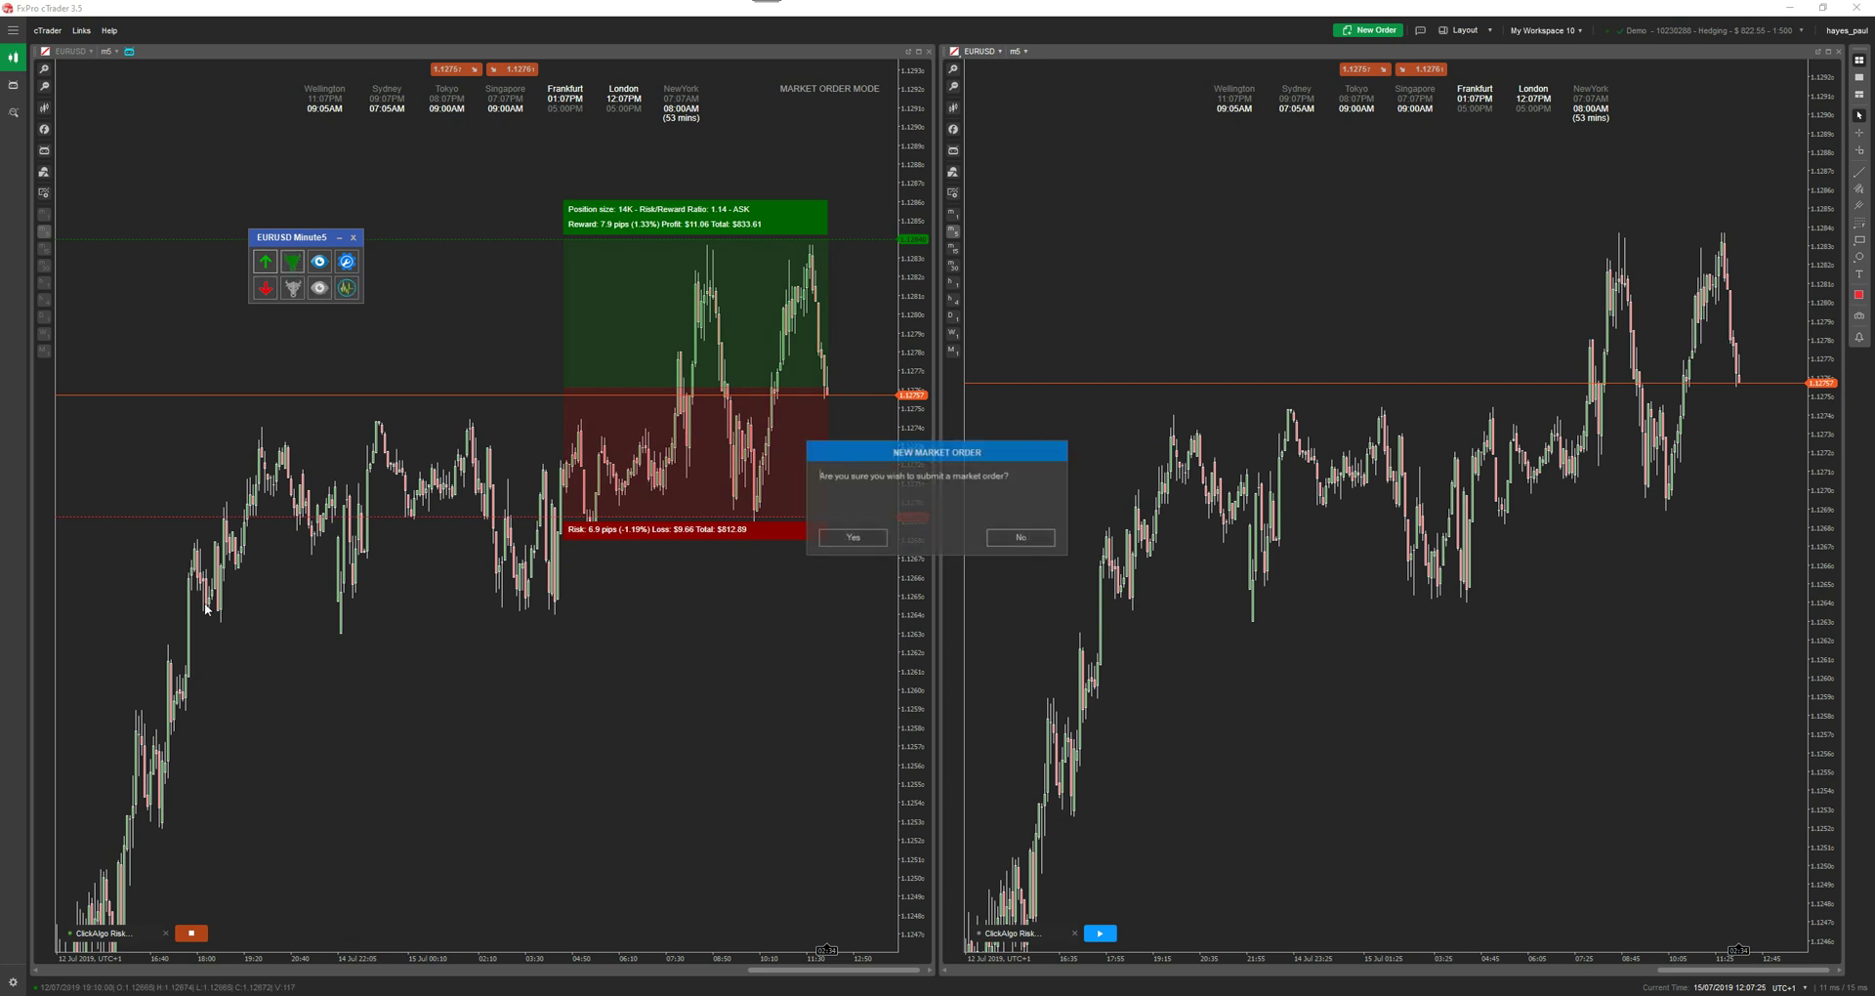
pyautogui.click(852, 538)
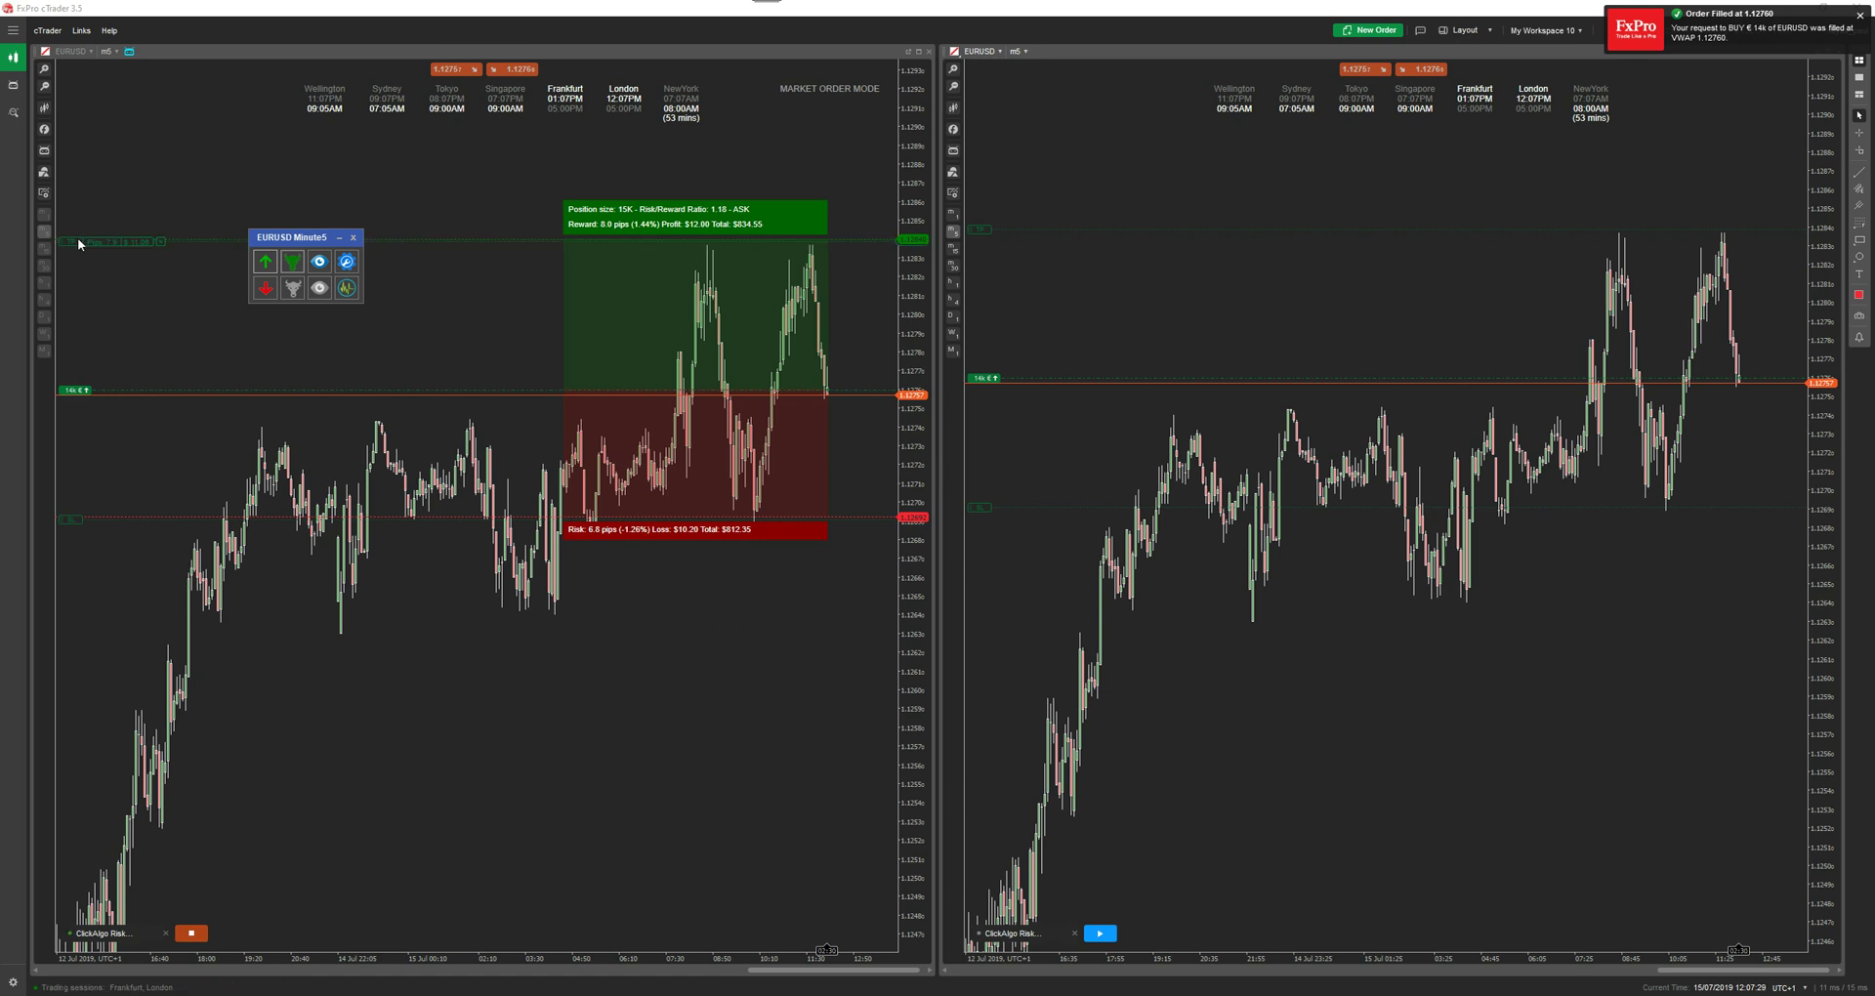
pyautogui.moveTo(100, 245); pyautogui.dragTo(71, 187)
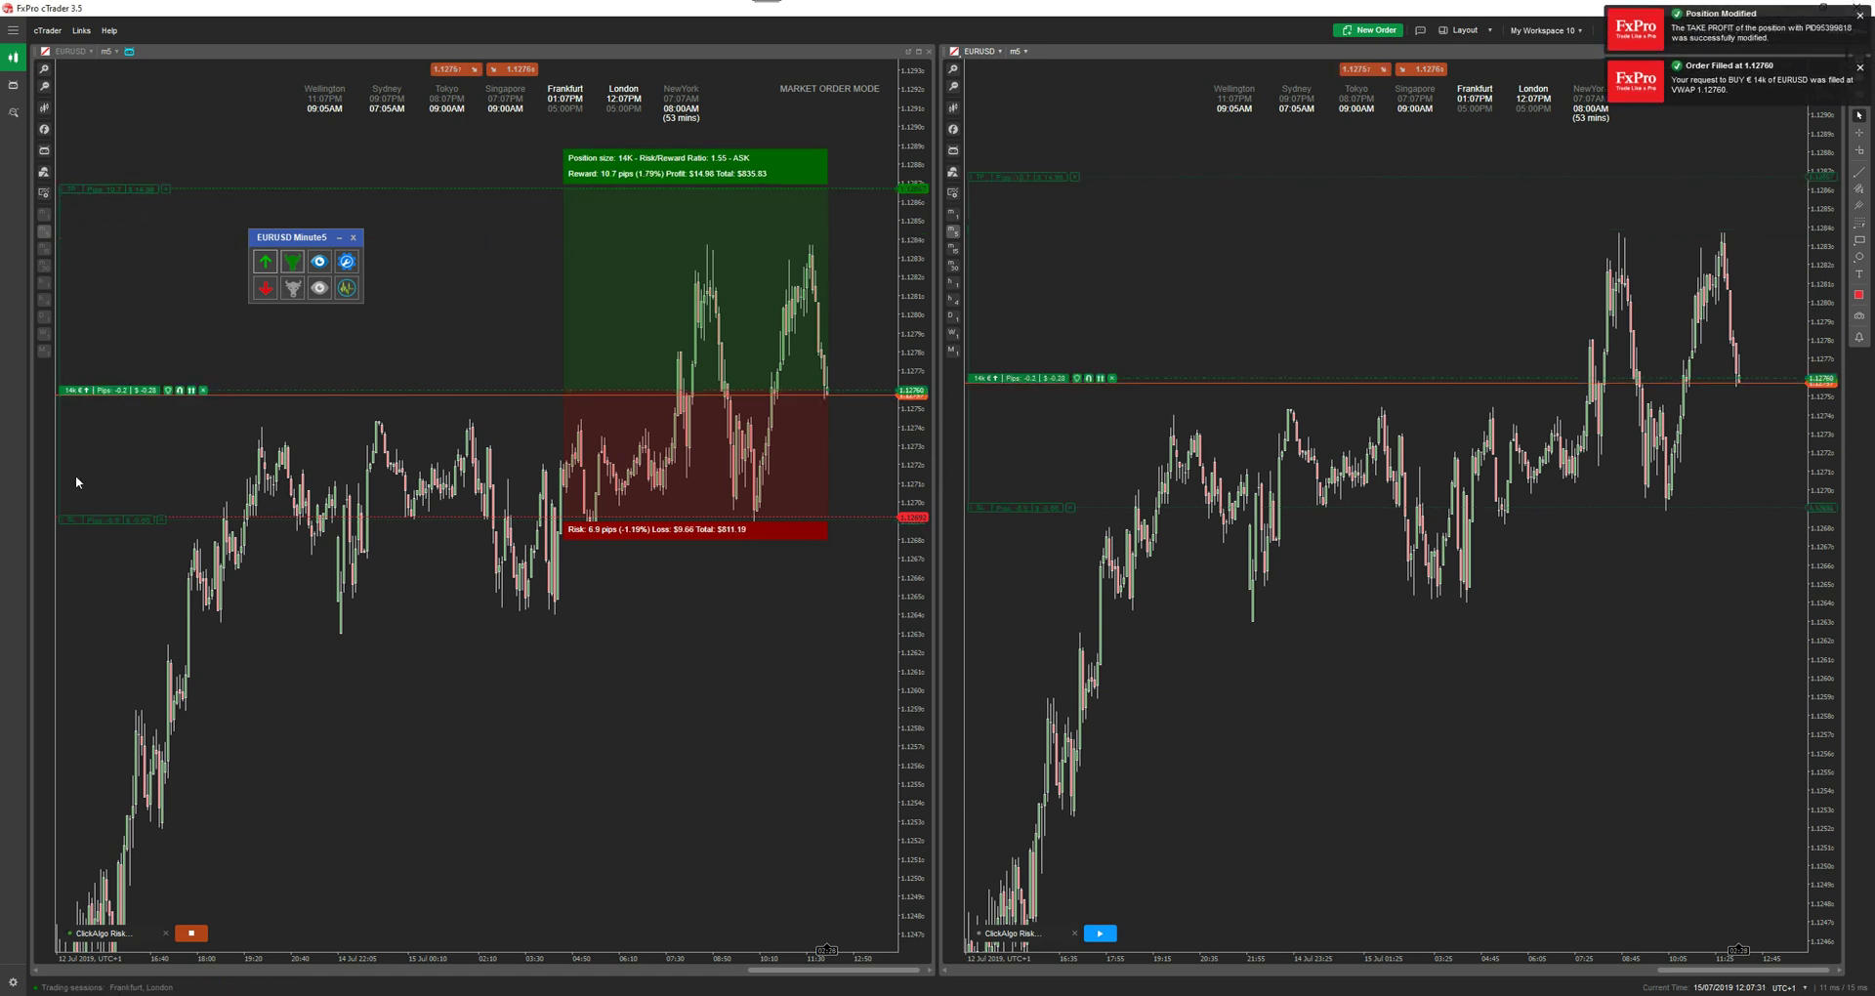
pyautogui.moveTo(72, 517); pyautogui.dragTo(78, 622)
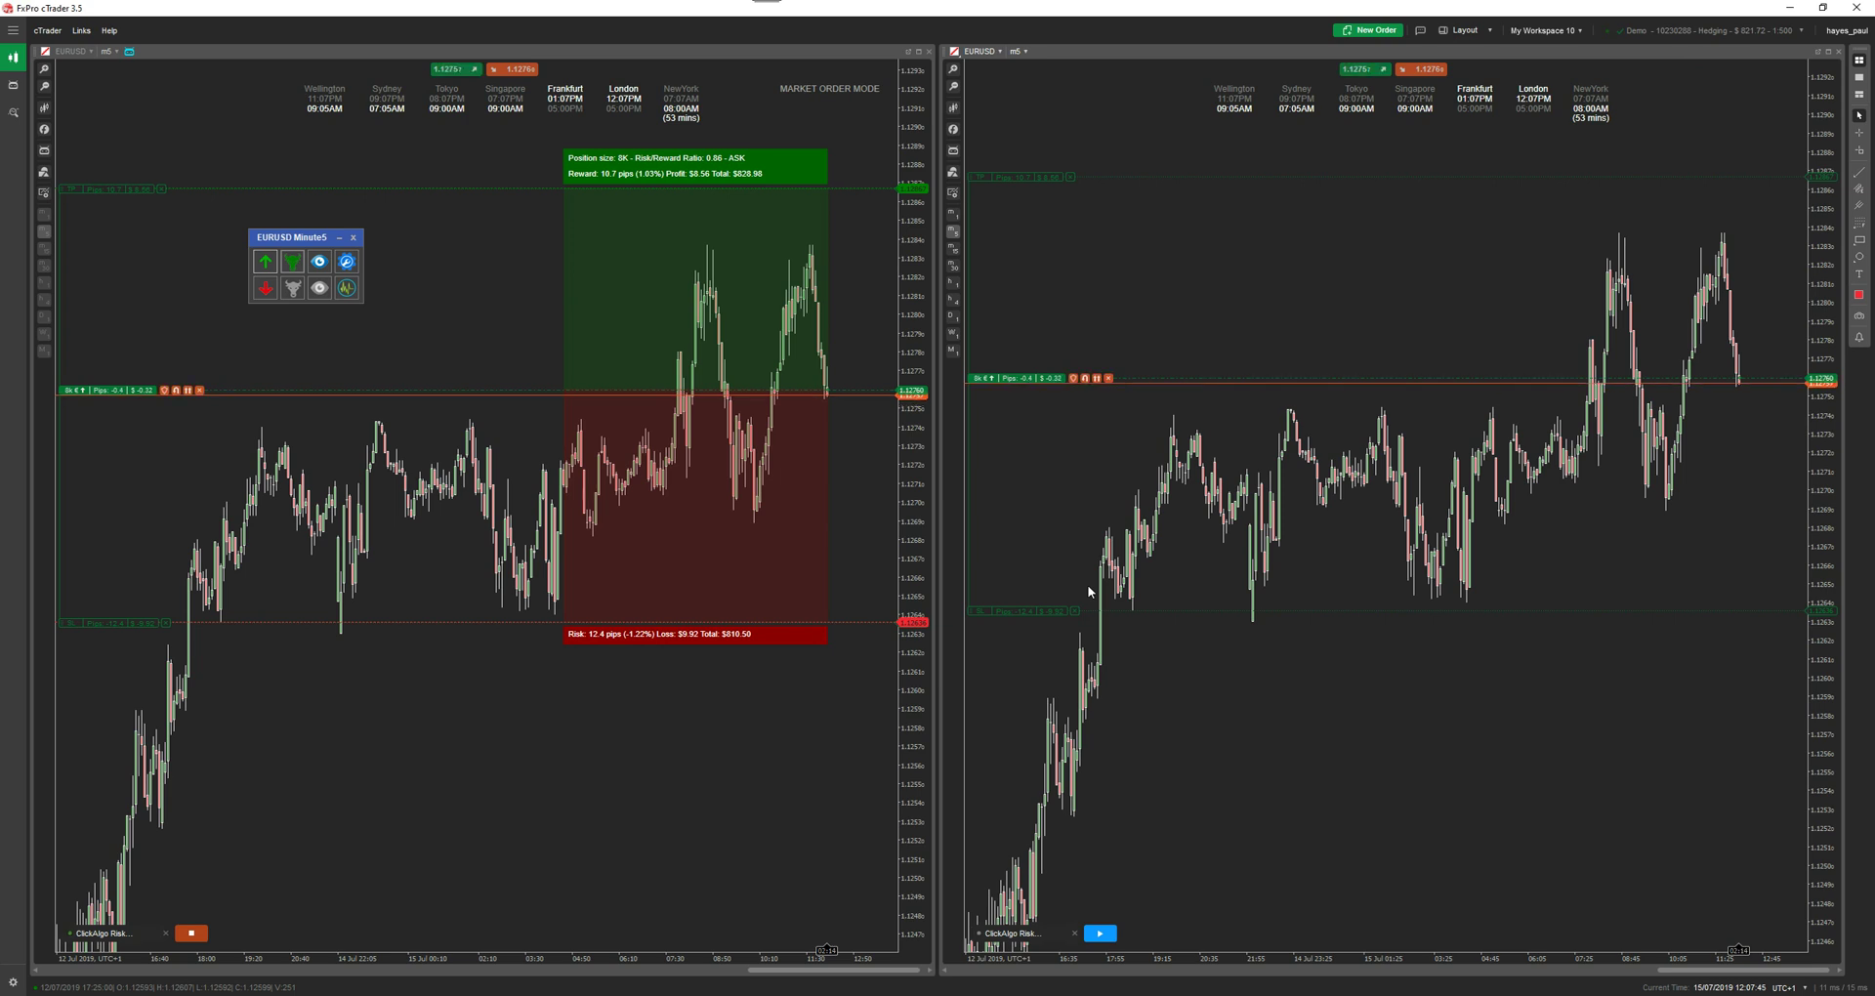
# - Start the cBot on the right chart and submit a long market order with a stop of about 23 pips and target of about 6 pips
pyautogui.click(1099, 933)
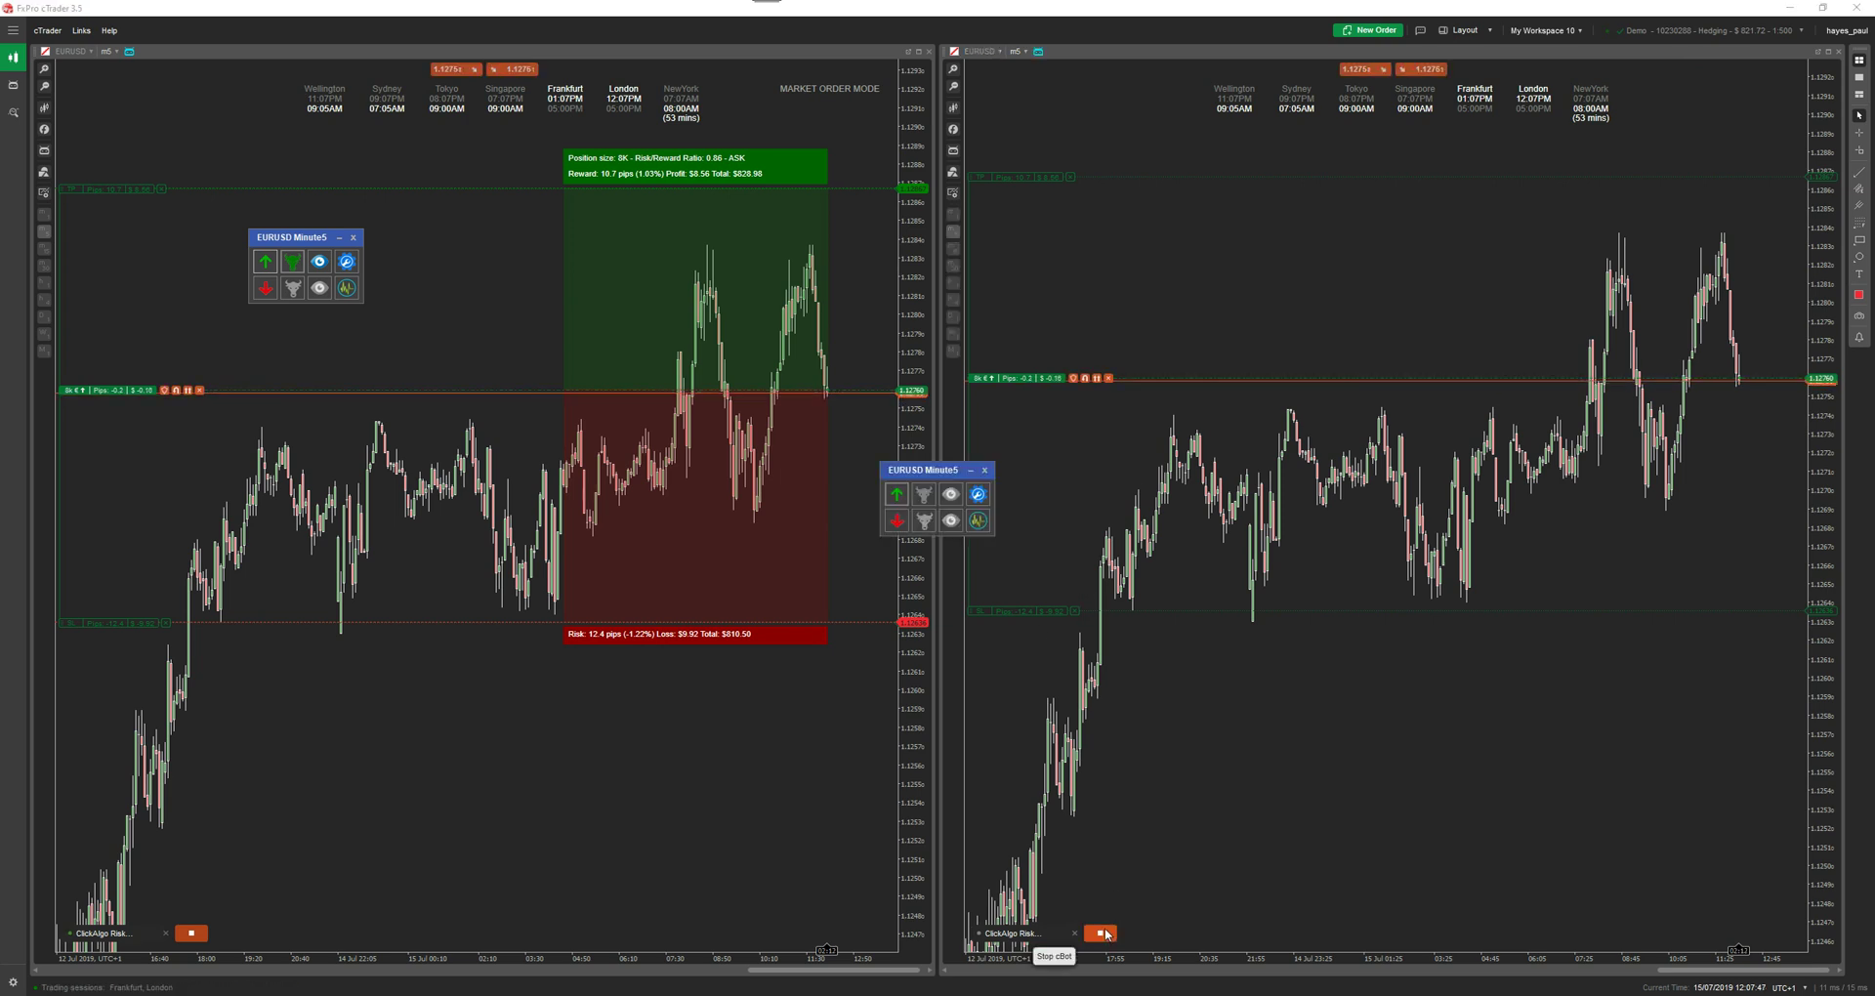
pyautogui.click(897, 500)
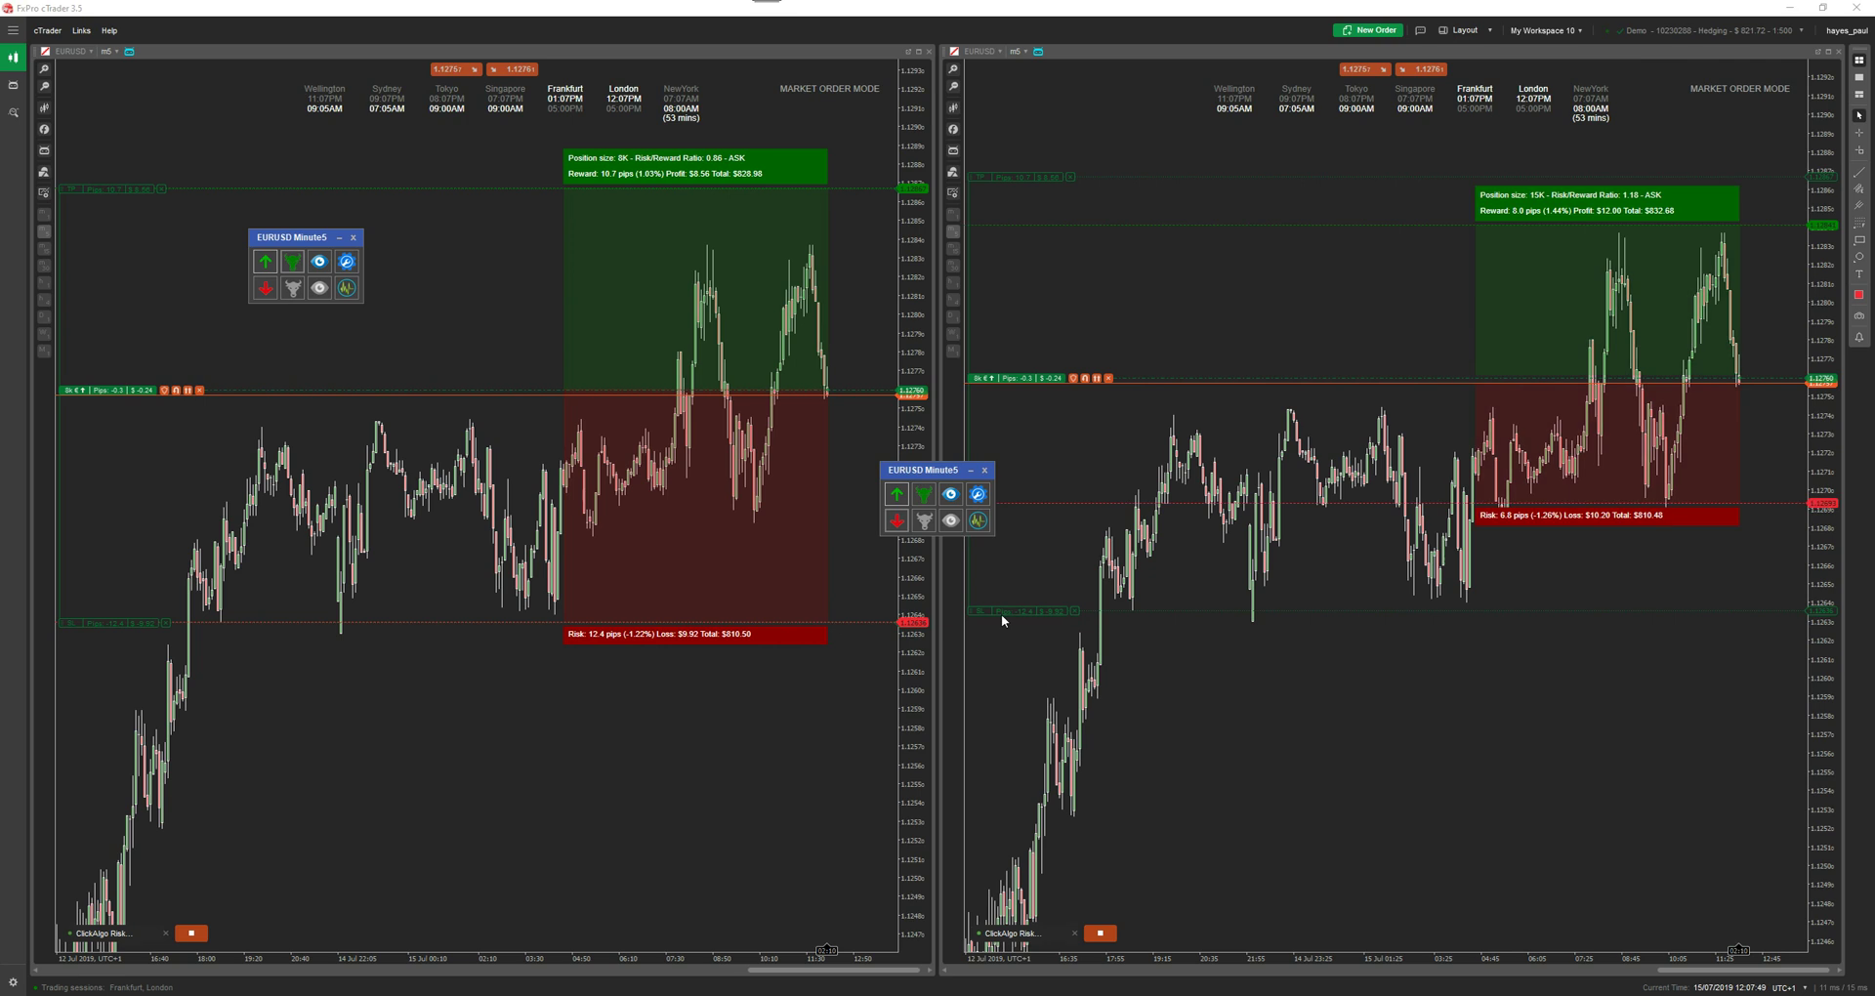
pyautogui.moveTo(1109, 505); pyautogui.dragTo(1105, 814)
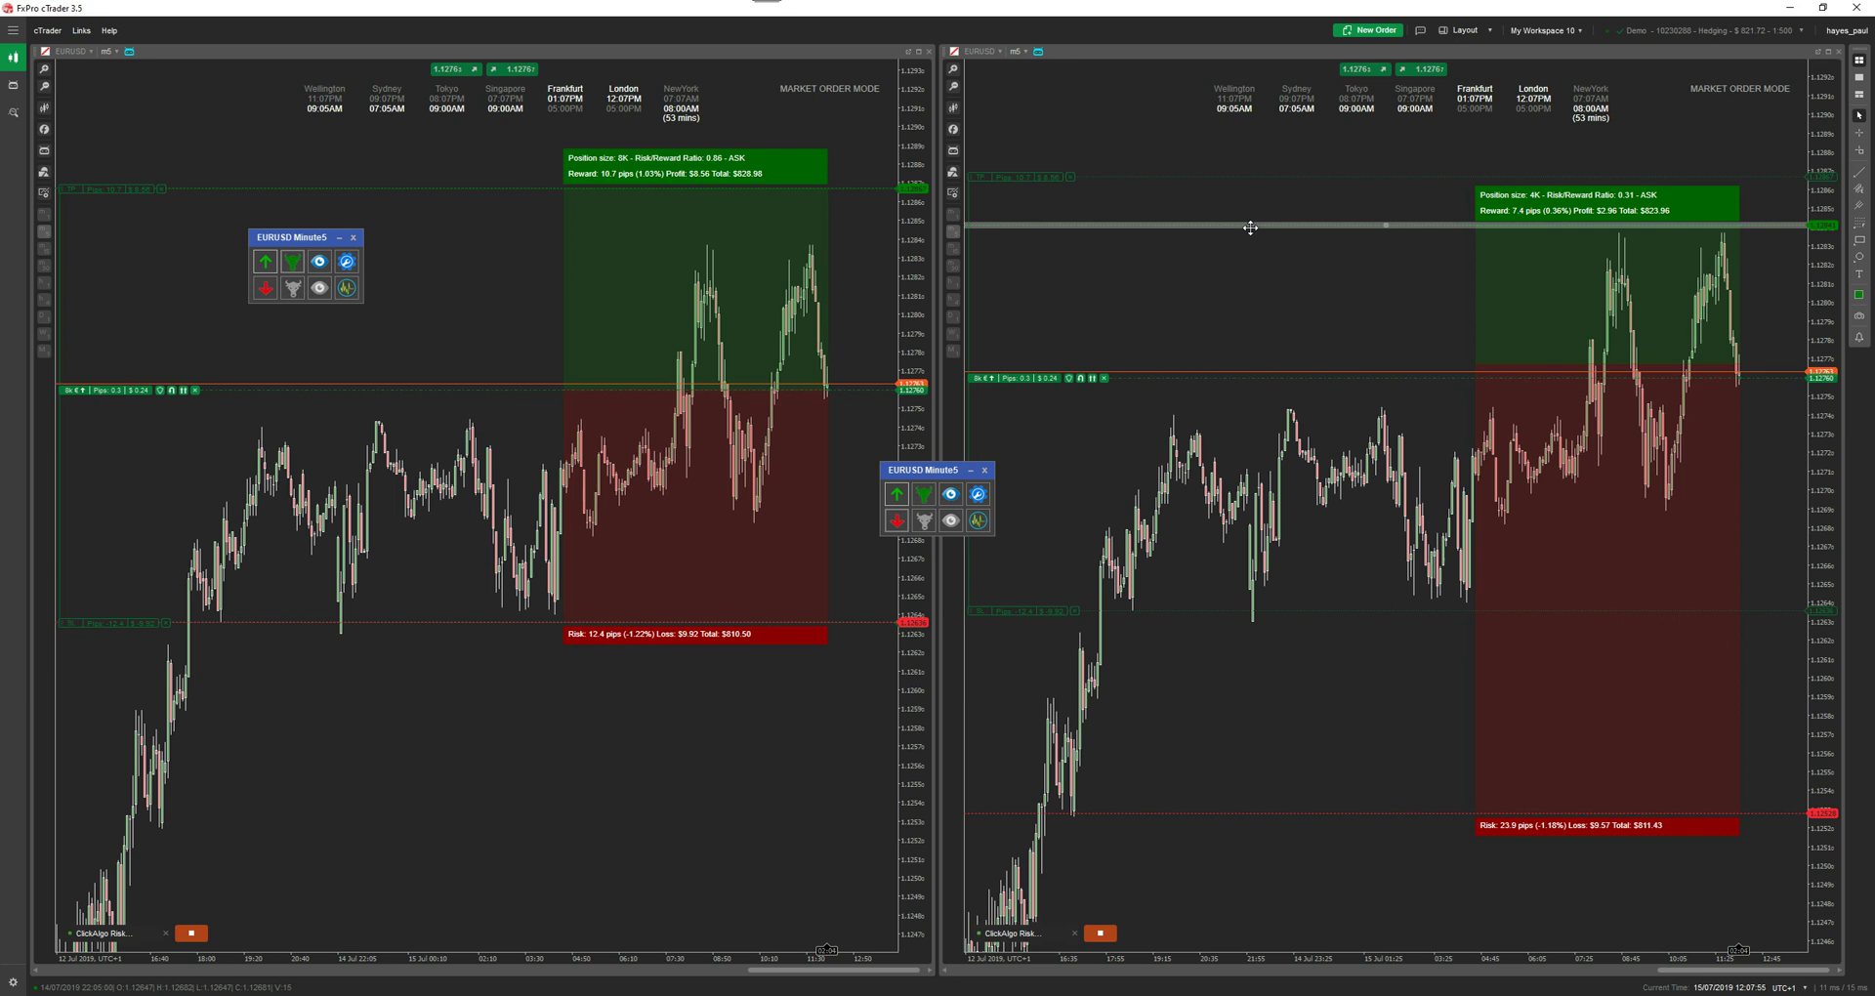
pyautogui.moveTo(1250, 228); pyautogui.dragTo(1250, 264)
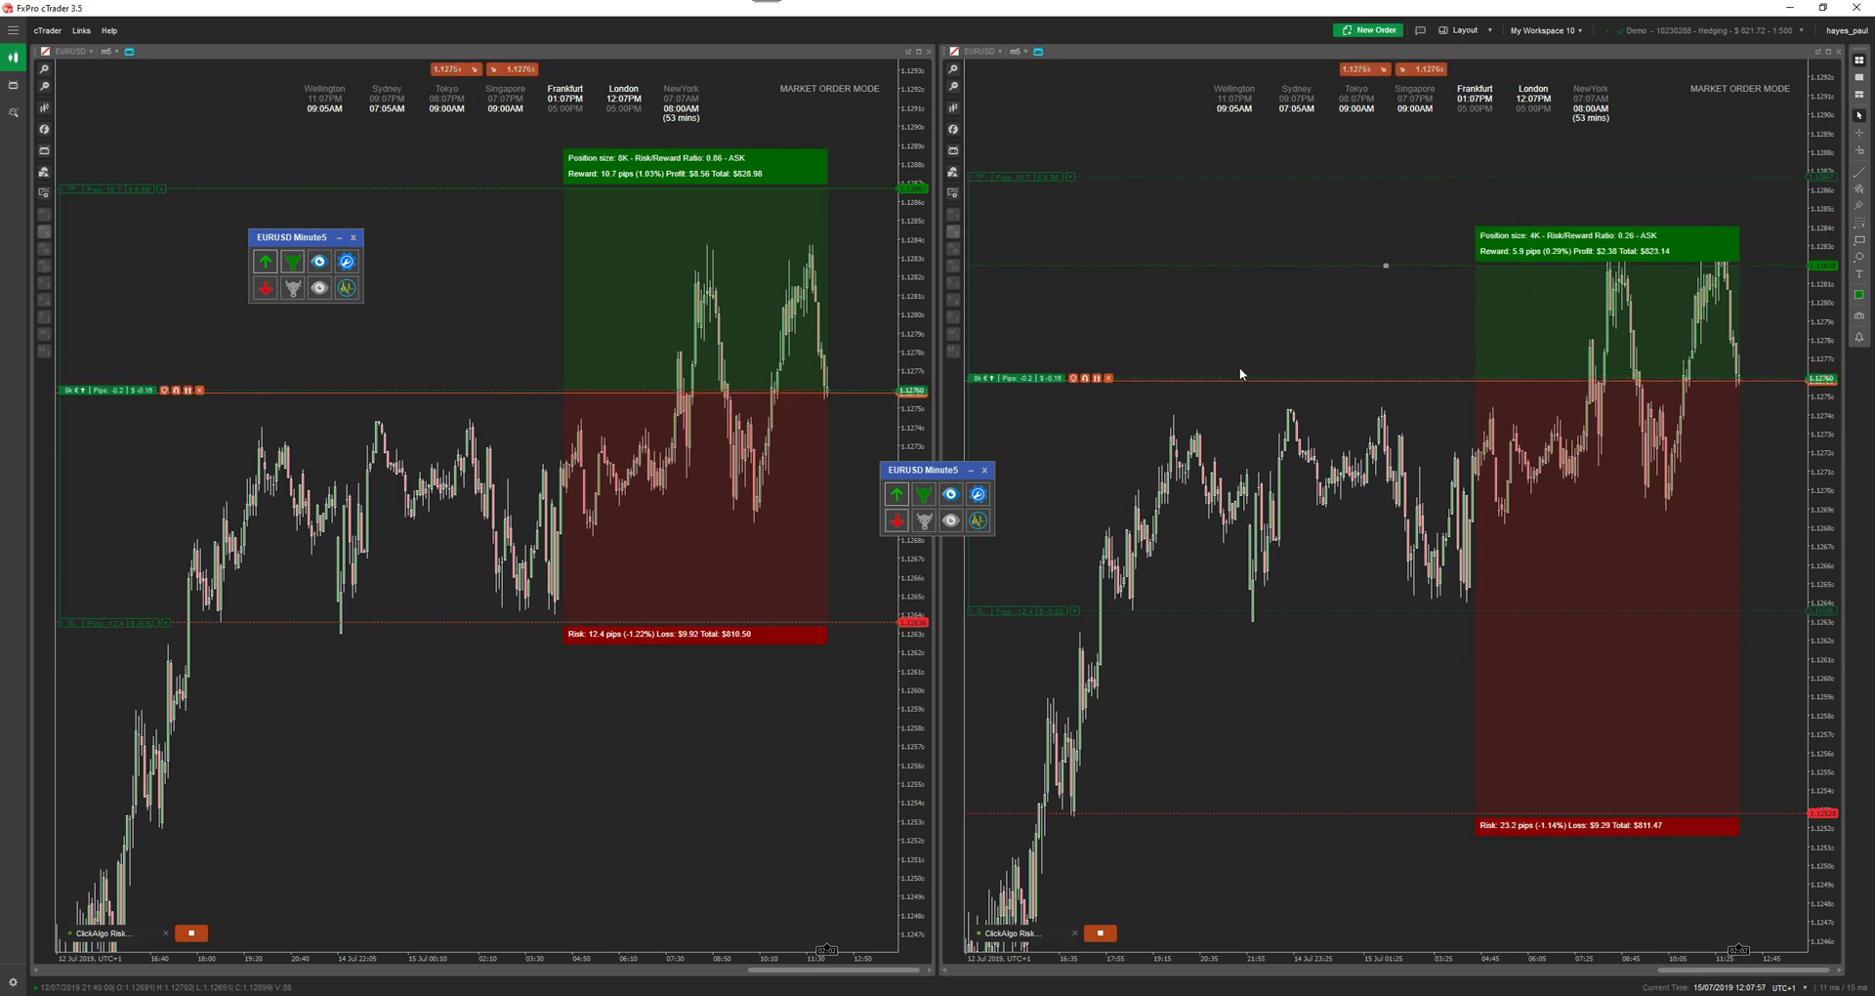
pyautogui.click(924, 495)
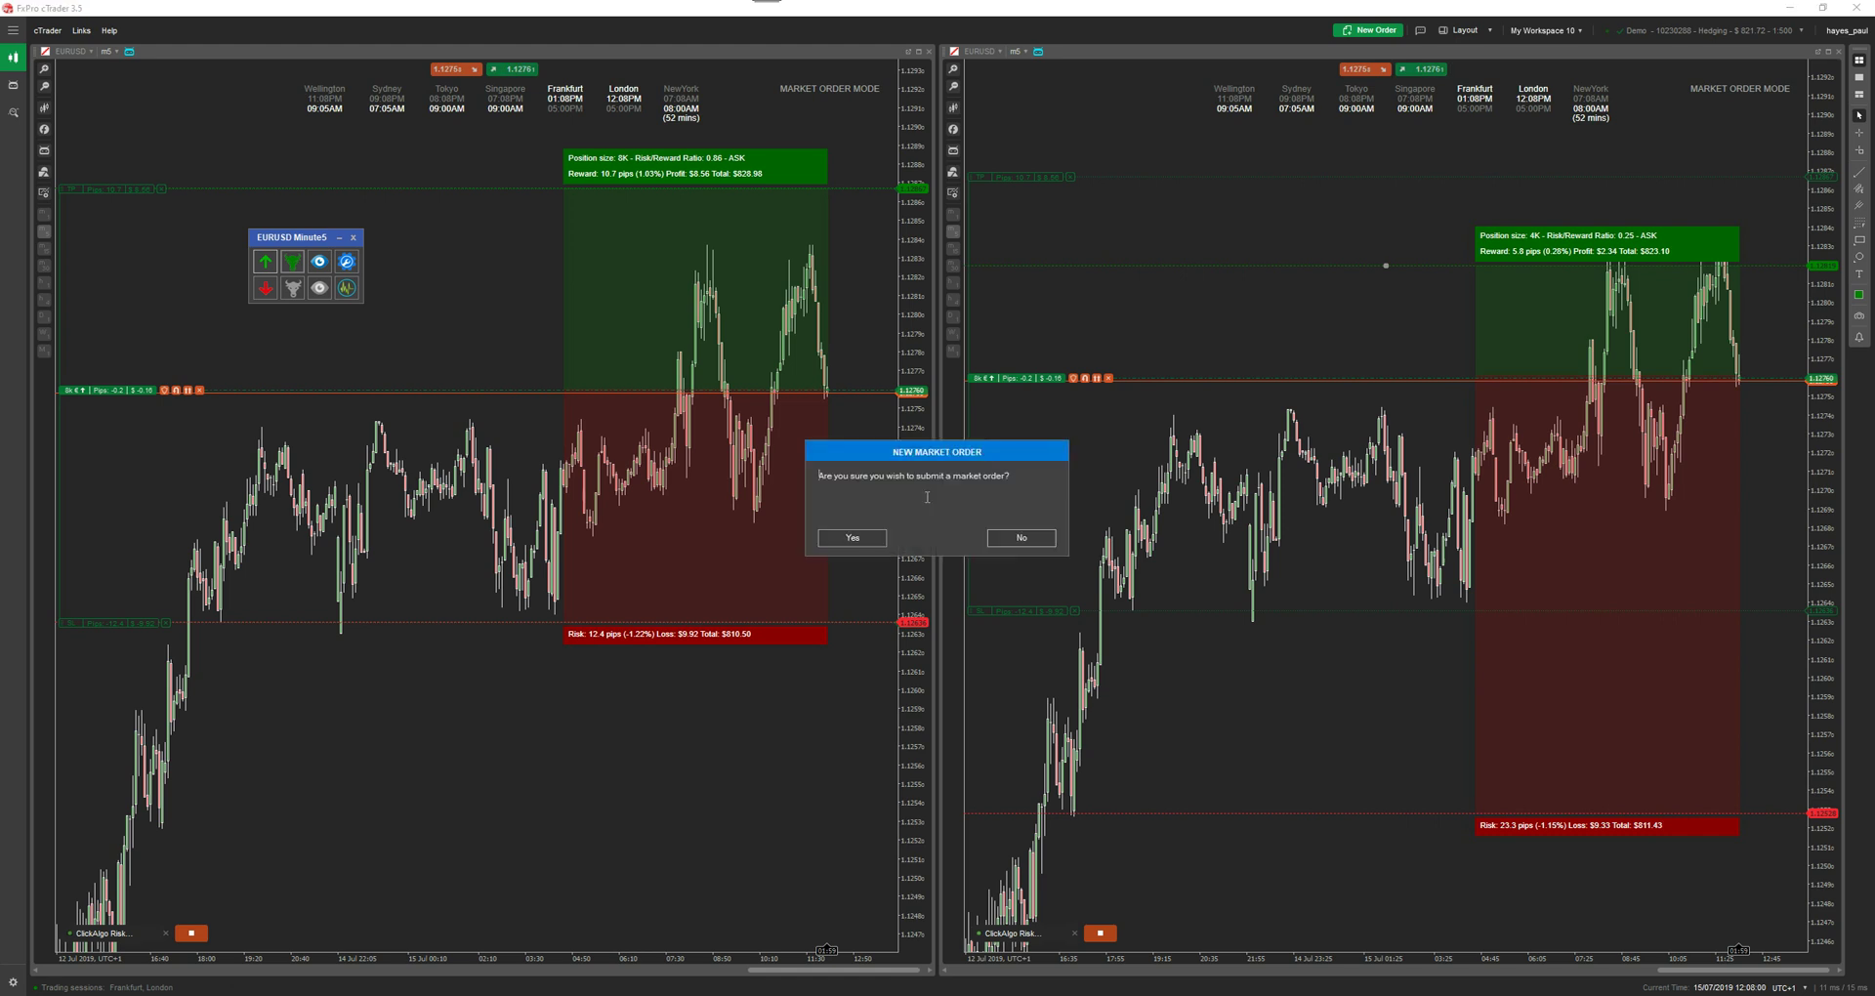
pyautogui.click(845, 537)
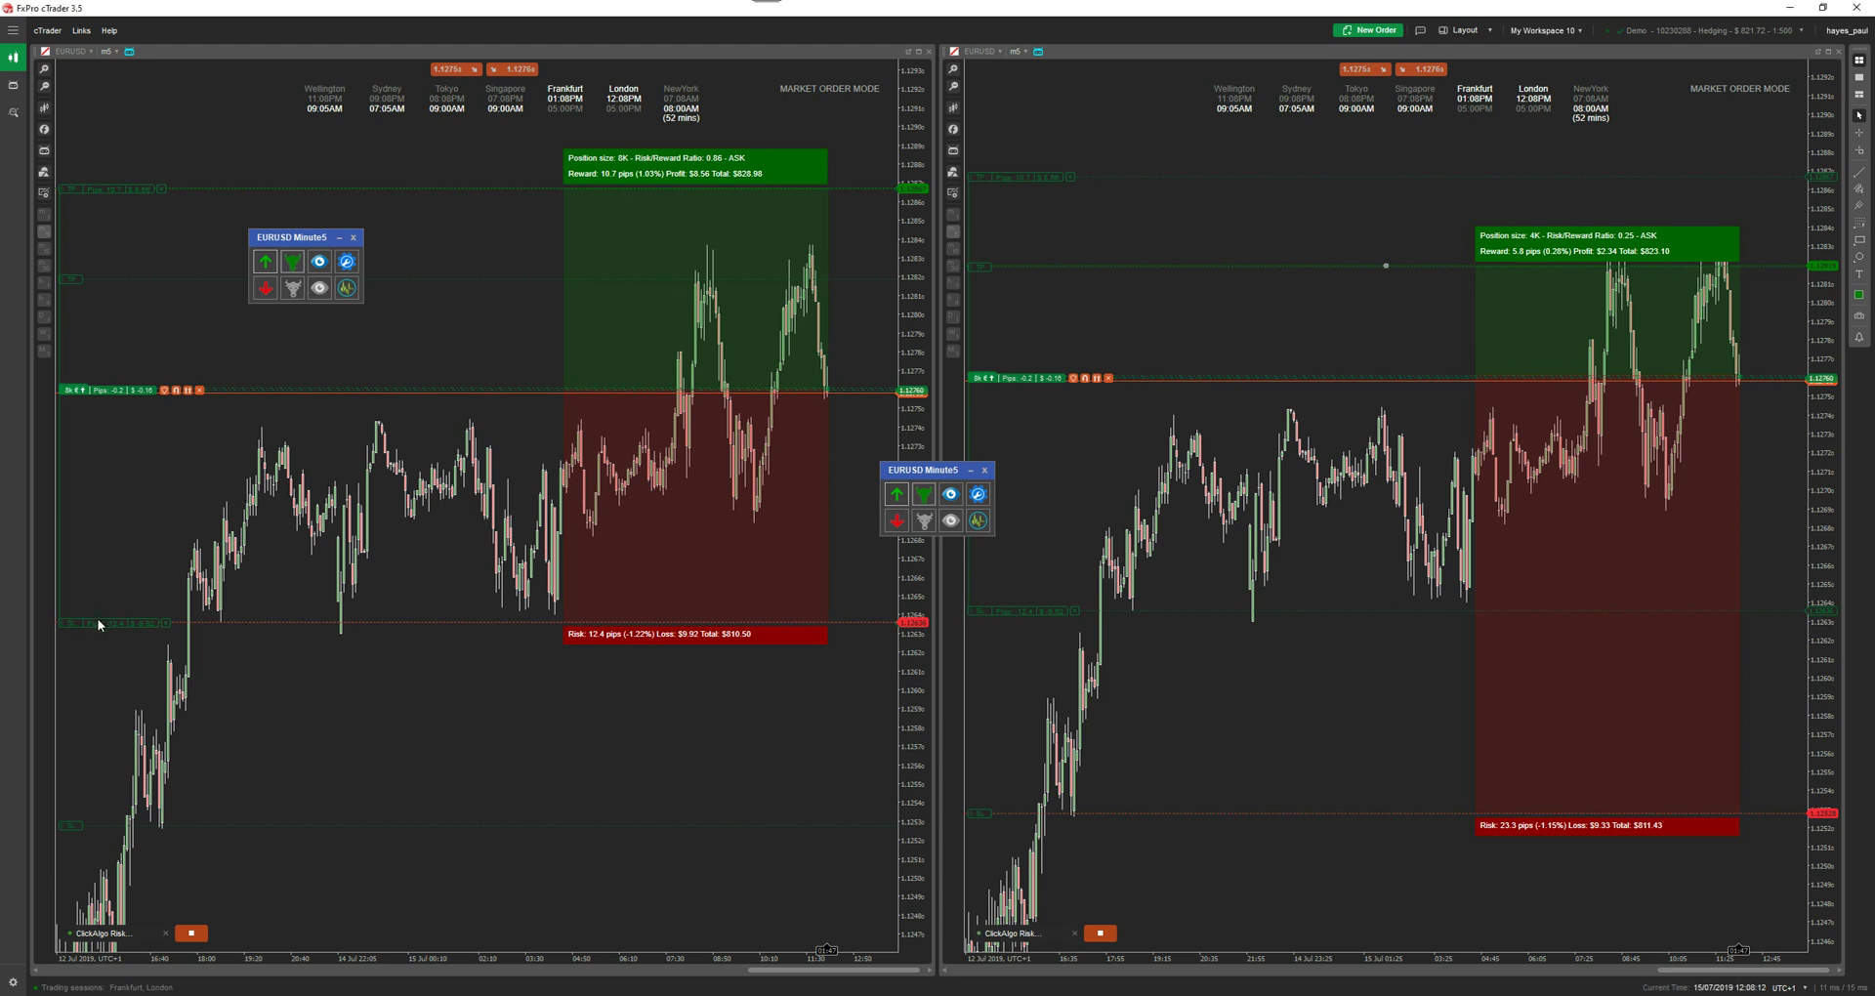
# - Widen the left chart position's stop loss to about 15.8 pips and move the second control panel onto the right chart
pyautogui.moveTo(97, 618); pyautogui.dragTo(91, 681)
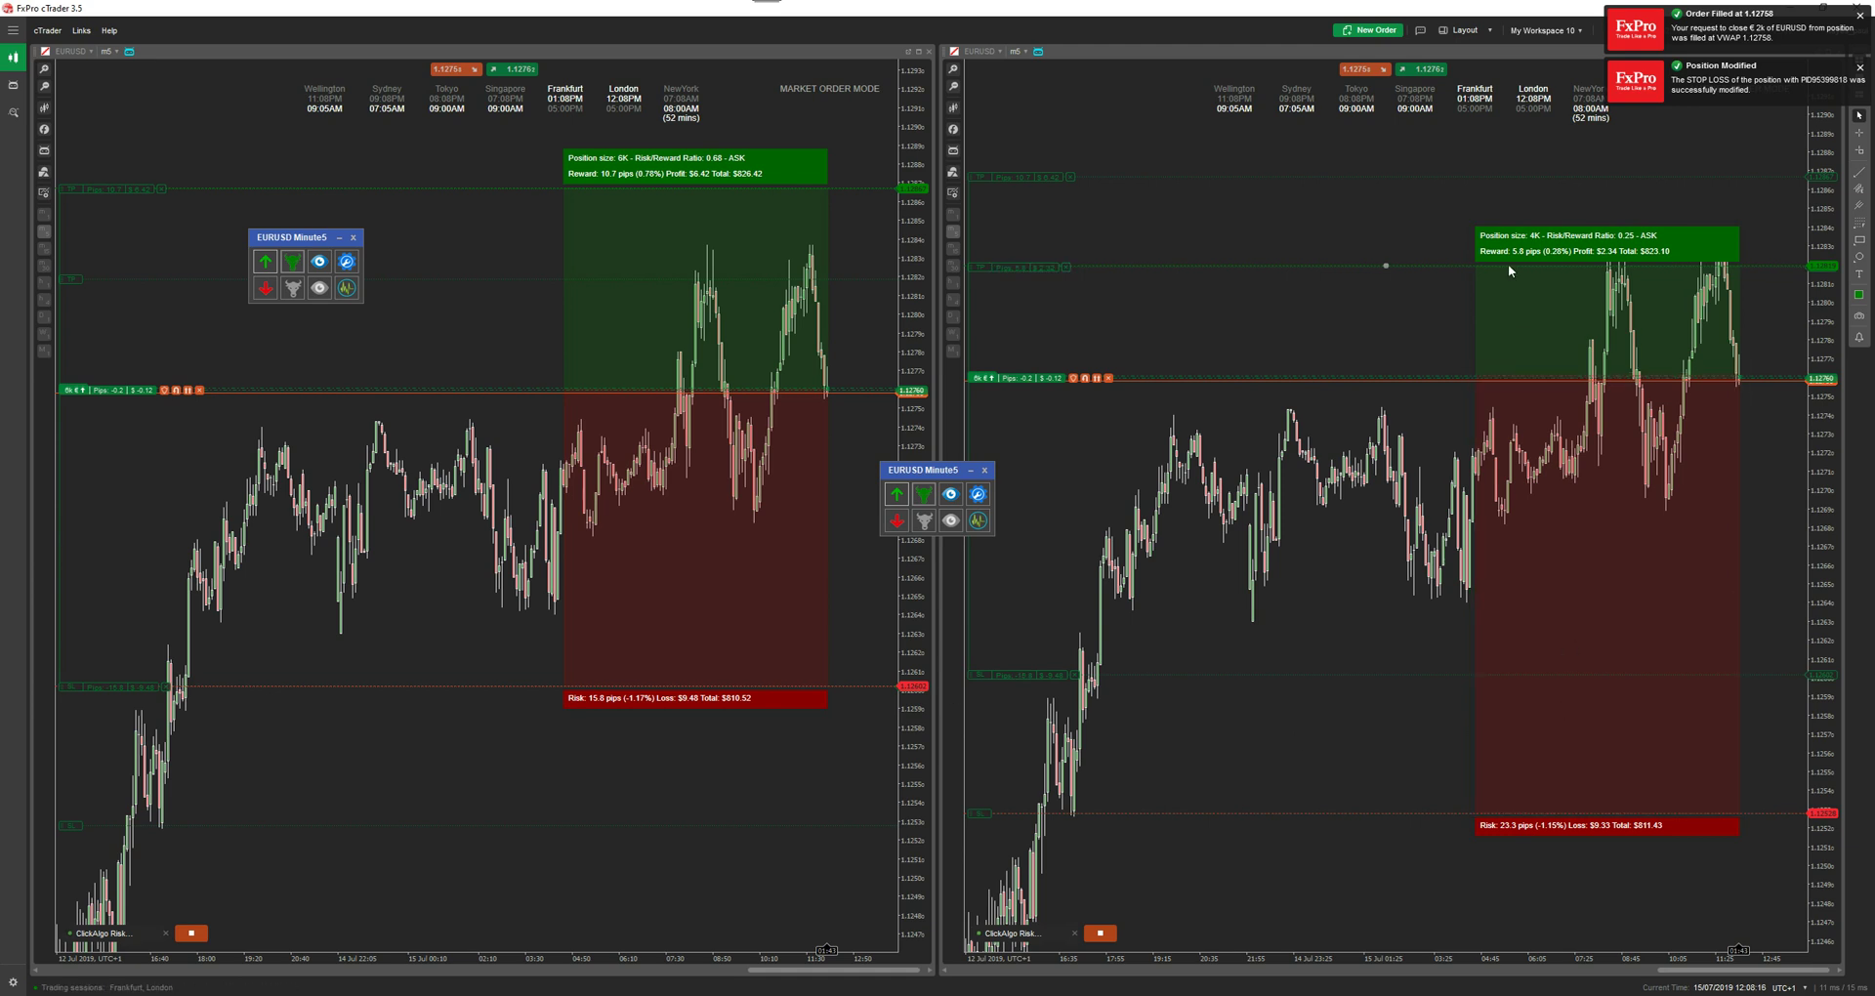
pyautogui.moveTo(943, 479); pyautogui.dragTo(1249, 299)
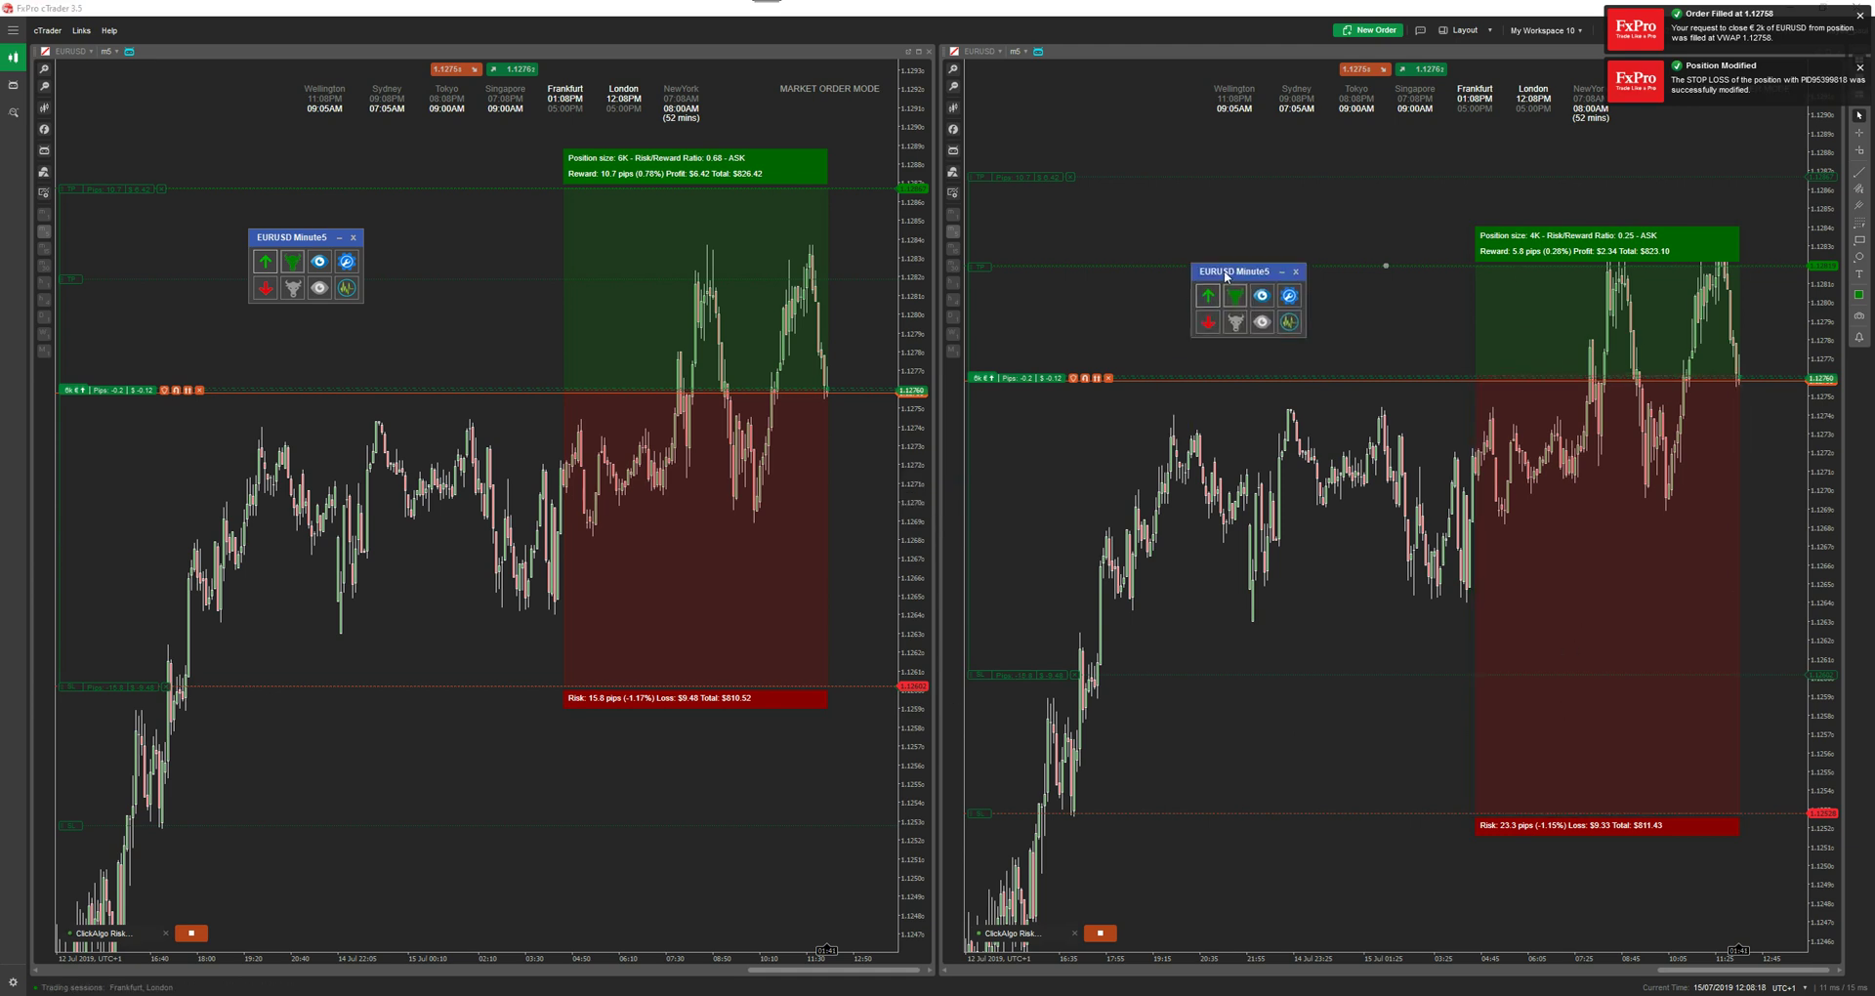